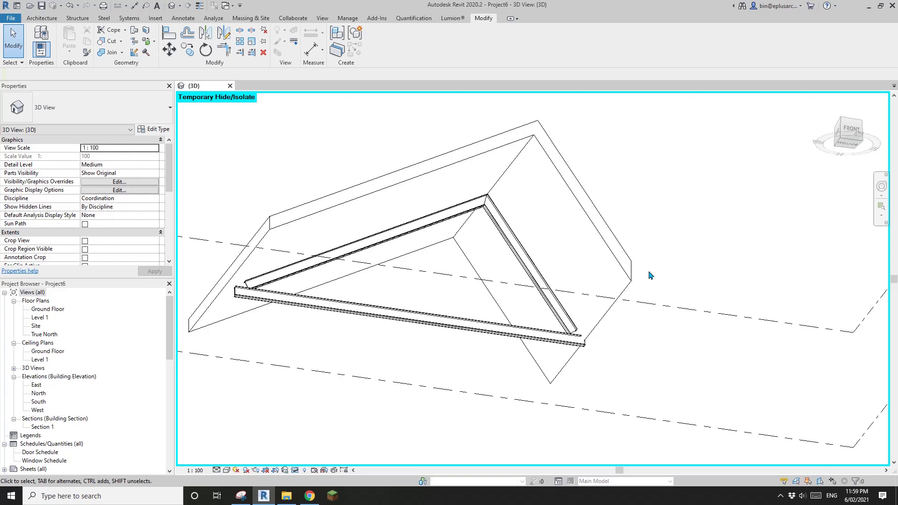
- Select the roof above the truss and lower its ridge with the shape handle to a maximum ridge height of about 9094 mm
{"action": "middle_click_drag", "start_coordinate": [617, 272], "coordinate": [602, 300], "text": "shift"}
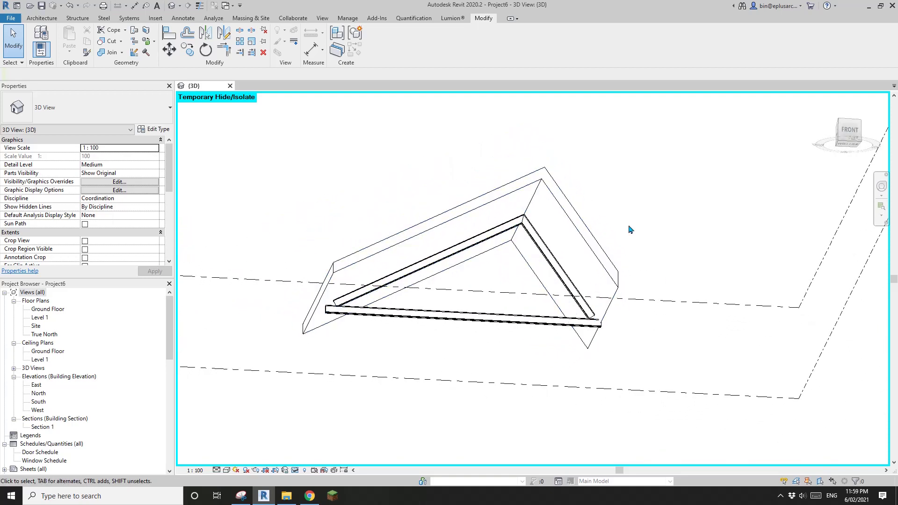
{"action": "scroll", "coordinate": [629, 230], "scroll_direction": "up", "scroll_amount": 2}
{"action": "middle_click_drag", "start_coordinate": [502, 248], "coordinate": [569, 234]}
{"action": "middle_click_drag", "start_coordinate": [437, 293], "coordinate": [445, 335]}
{"action": "left_click", "coordinate": [562, 248]}
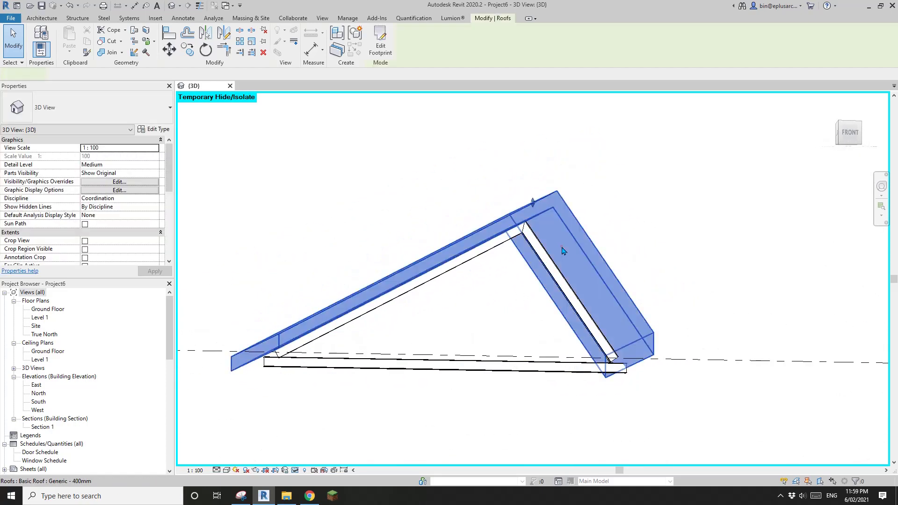
{"action": "middle_click_drag", "start_coordinate": [564, 251], "coordinate": [541, 255], "text": "shift"}
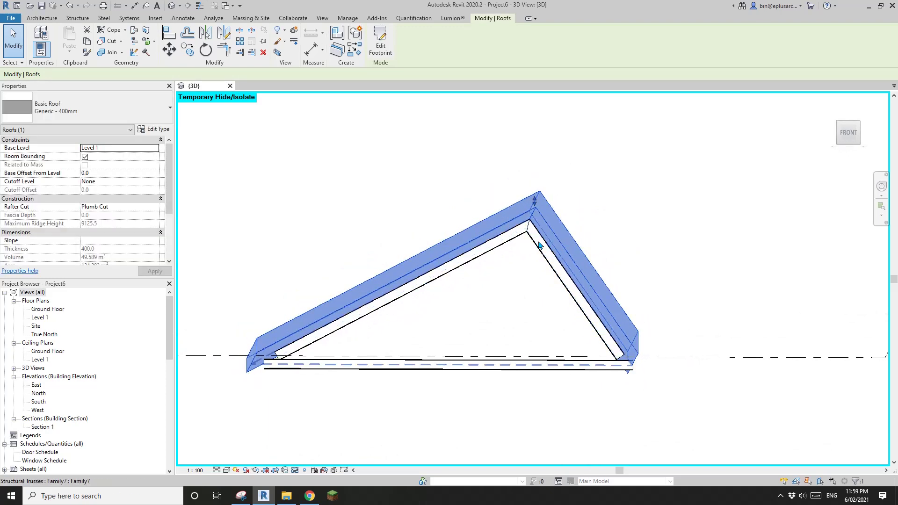
{"action": "mouse_move", "coordinate": [534, 200]}
{"action": "left_mouse_down"}
{"action": "mouse_move", "coordinate": [536, 148]}
{"action": "mouse_move", "coordinate": [536, 227]}
{"action": "mouse_move", "coordinate": [536, 200]}
{"action": "left_mouse_up"}
{"action": "middle_click_drag", "start_coordinate": [538, 203], "coordinate": [510, 210], "text": "shift"}
- Edit the roof footprint and set the slope of the edge below the steeper roof plane to 20°
{"action": "left_click", "coordinate": [381, 49]}
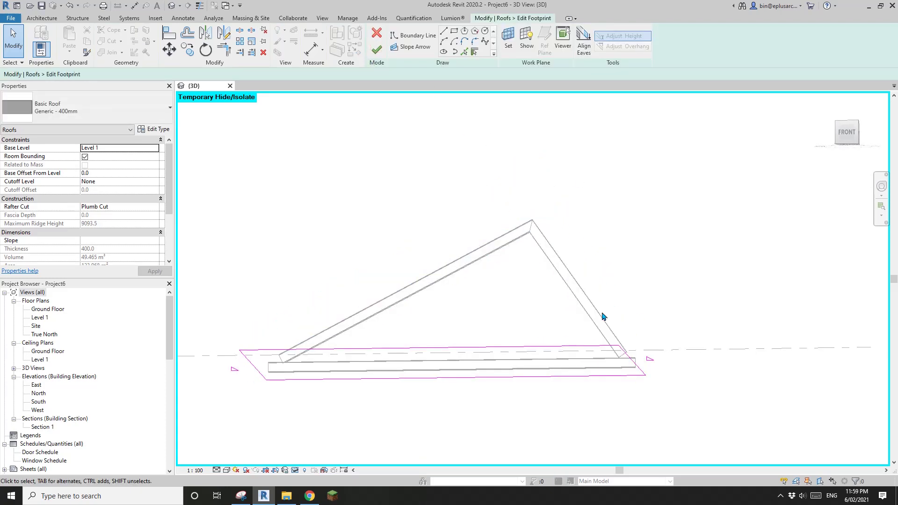
{"action": "middle_click_drag", "start_coordinate": [602, 317], "coordinate": [635, 385], "text": "shift"}
{"action": "left_click", "coordinate": [627, 374]}
{"action": "left_click", "coordinate": [662, 379]}
{"action": "middle_click_drag", "start_coordinate": [699, 342], "coordinate": [696, 344]}
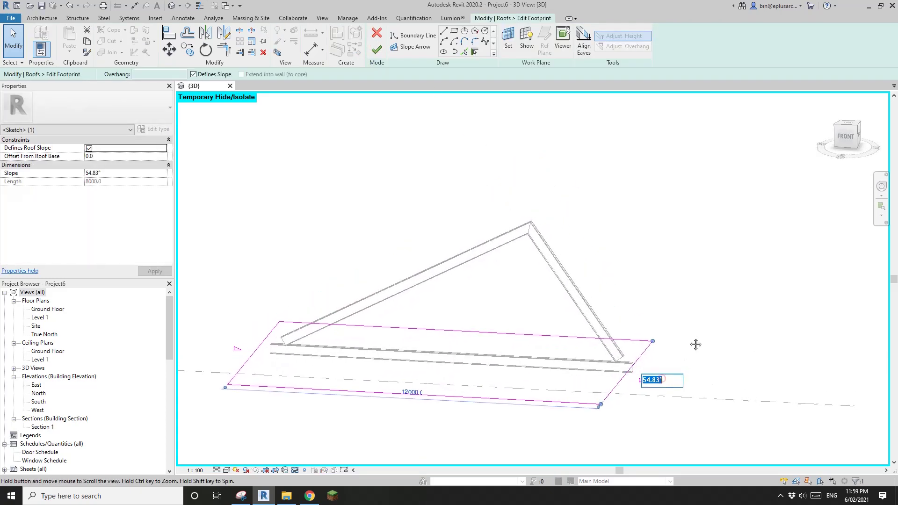
{"action": "left_click", "coordinate": [643, 251]}
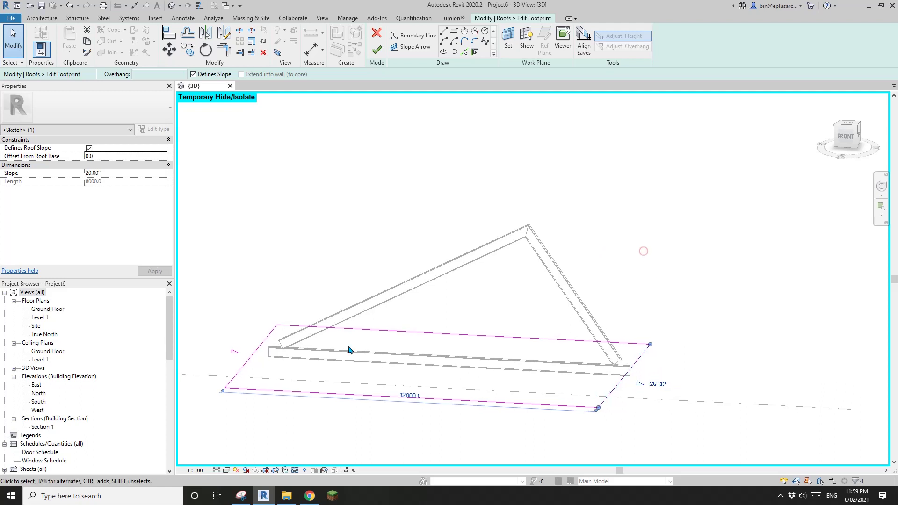
- Set the slope of the opposite footprint edge to 30° and finish the roof sketch
{"action": "left_click", "coordinate": [258, 358]}
{"action": "left_click", "coordinate": [247, 353]}
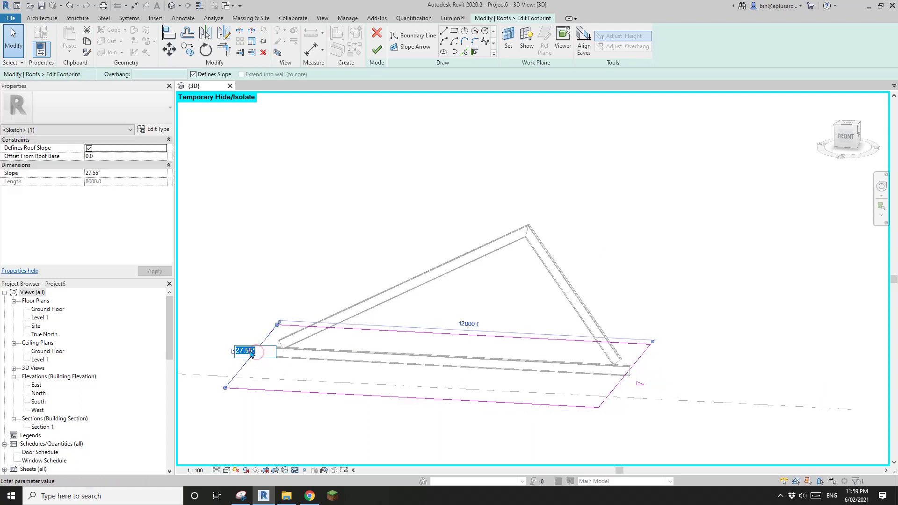
{"action": "type", "text": "30"}
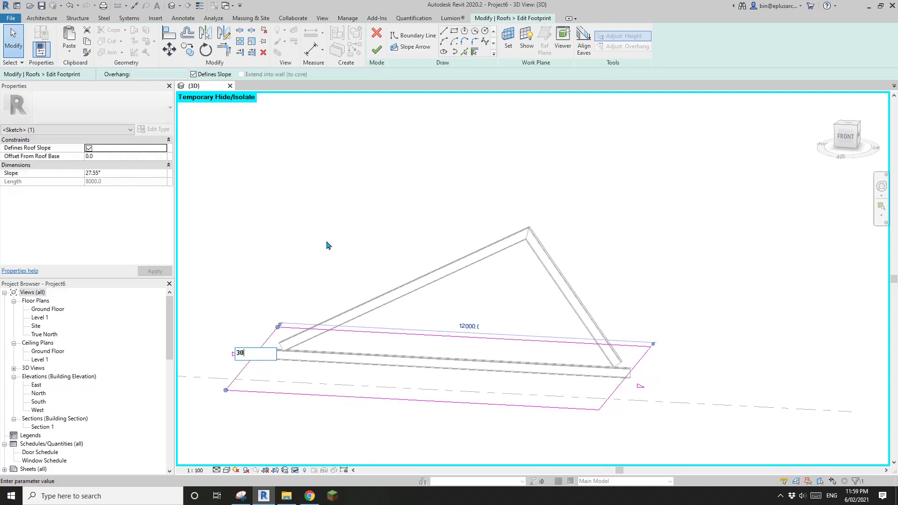
{"action": "left_click", "coordinate": [376, 49]}
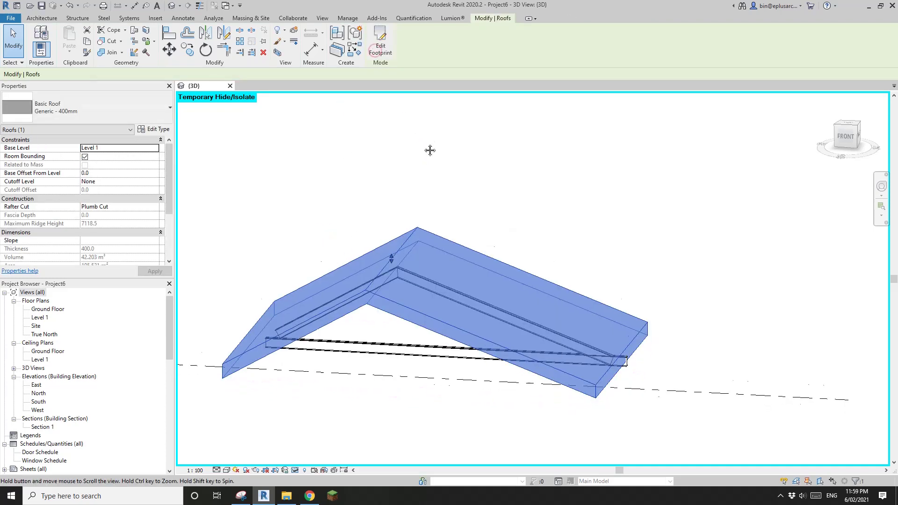
- Raise the roof ridge with its shape handle to a maximum ridge height of about 8831 mm, leaving the roof deselected
{"action": "middle_click_drag", "start_coordinate": [429, 148], "coordinate": [473, 134], "text": "shift"}
{"action": "left_click_drag", "start_coordinate": [387, 244], "coordinate": [391, 195]}
{"action": "middle_click_drag", "start_coordinate": [533, 218], "coordinate": [445, 295], "text": "shift"}
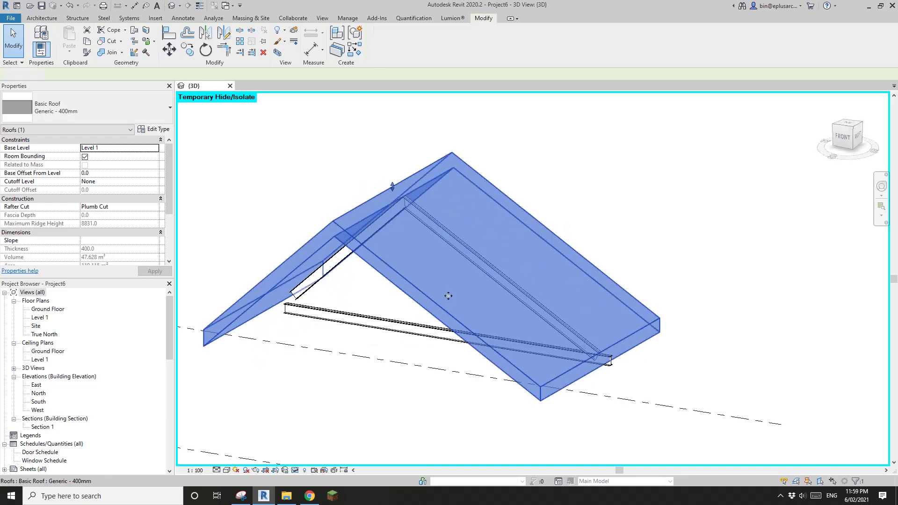
{"action": "left_click", "coordinate": [288, 129]}
- Close Project6 without saving and create a new family from the Metric Structural Trusses template
{"action": "left_click", "coordinate": [229, 87]}
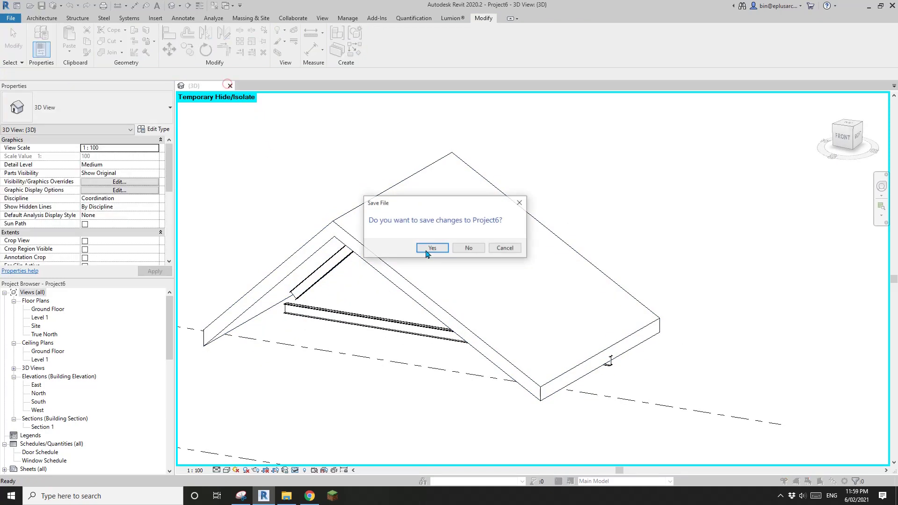
{"action": "left_click", "coordinate": [466, 246]}
{"action": "left_click", "coordinate": [63, 173]}
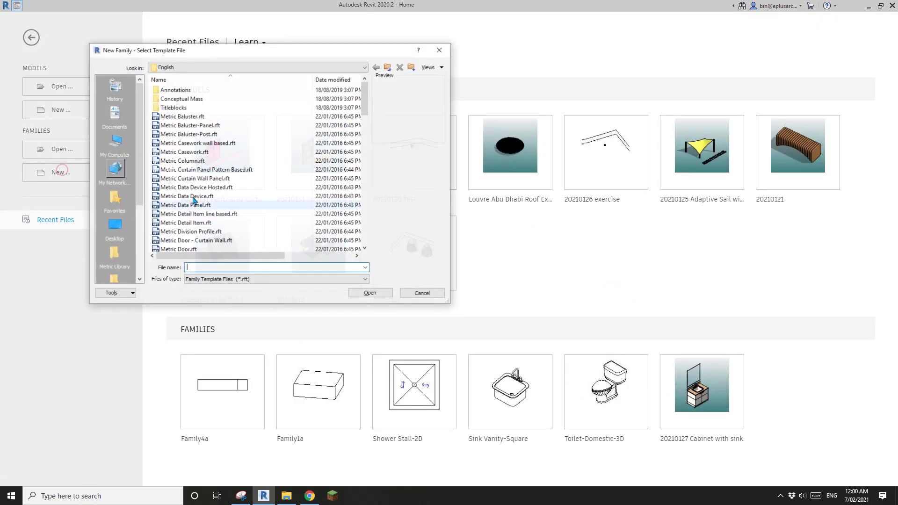
{"action": "left_click_drag", "start_coordinate": [367, 167], "coordinate": [367, 227]}
{"action": "left_click", "coordinate": [203, 224]}
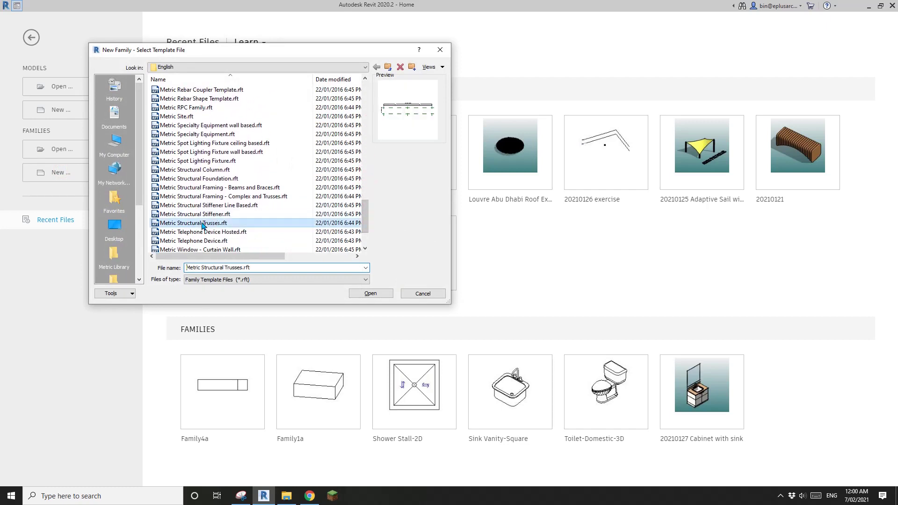
{"action": "left_click", "coordinate": [370, 293]}
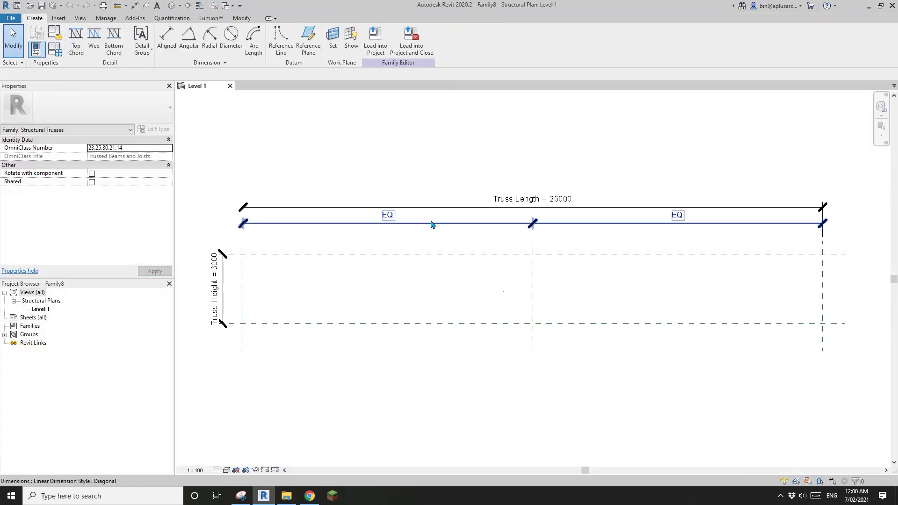
- Draw a straight top chord along the upper reference plane across the full 25000 mm truss length
{"action": "scroll", "coordinate": [430, 284], "scroll_direction": "down", "scroll_amount": 1}
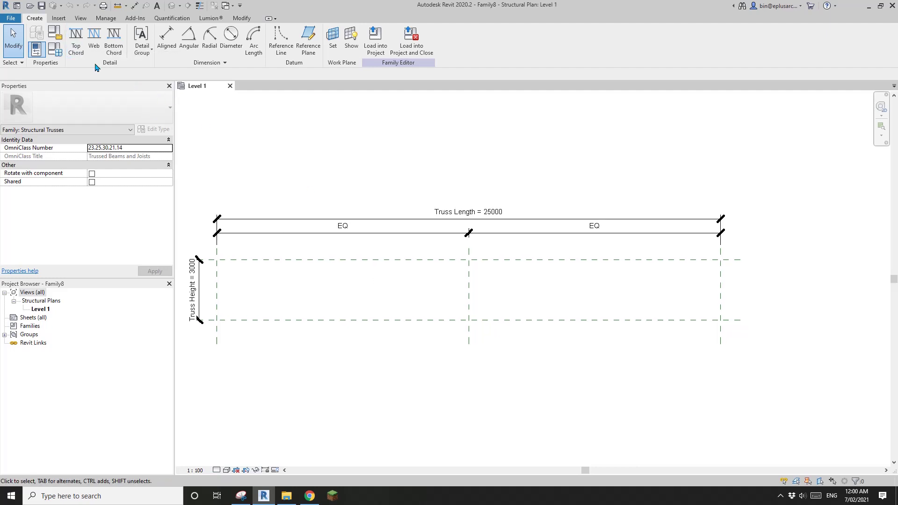
{"action": "left_click", "coordinate": [76, 42]}
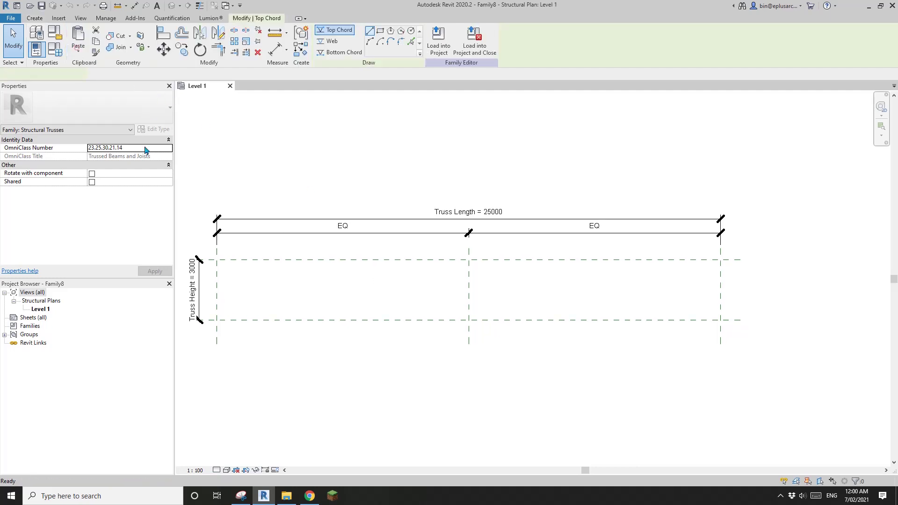
{"action": "left_click", "coordinate": [218, 261]}
{"action": "left_click", "coordinate": [721, 260]}
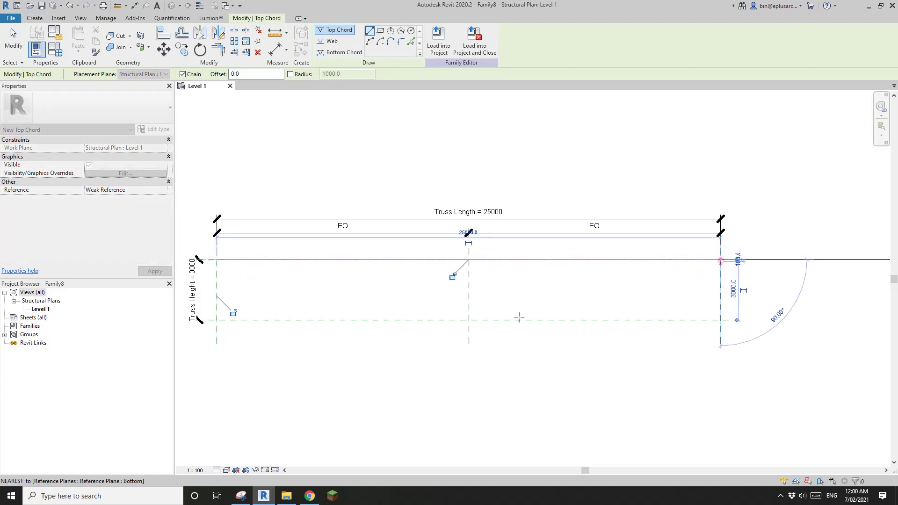
{"action": "key", "text": "Escape"}
- Draw a straight bottom chord along the lower reference plane across the full truss length and leave the command
{"action": "left_click", "coordinate": [35, 19]}
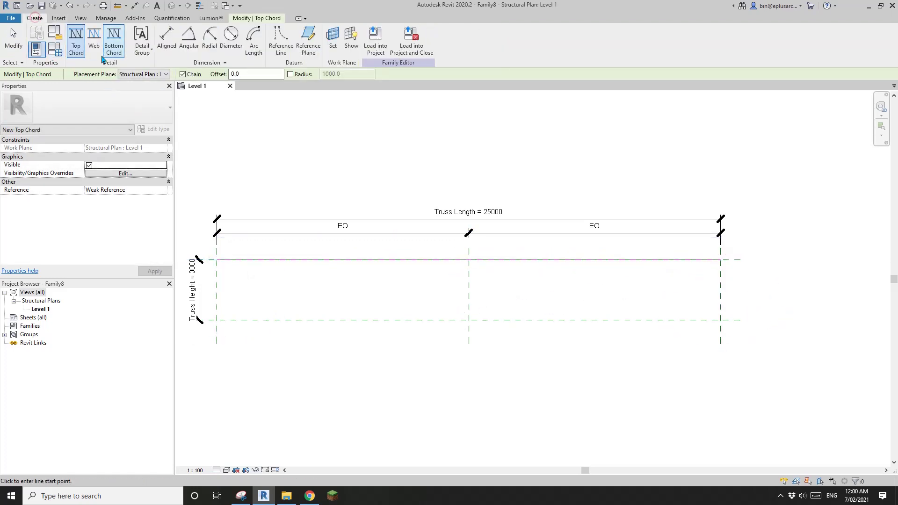
{"action": "left_click", "coordinate": [113, 45]}
{"action": "left_click", "coordinate": [218, 321]}
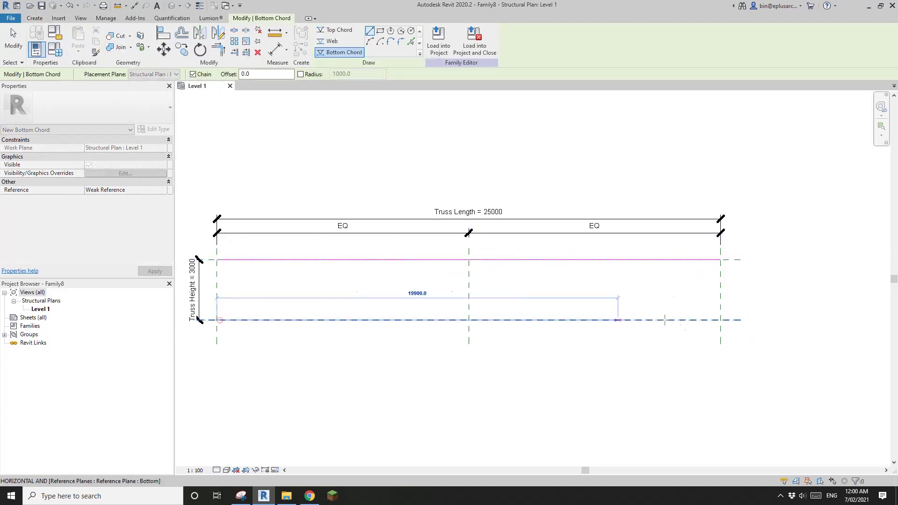
{"action": "left_click", "coordinate": [721, 321]}
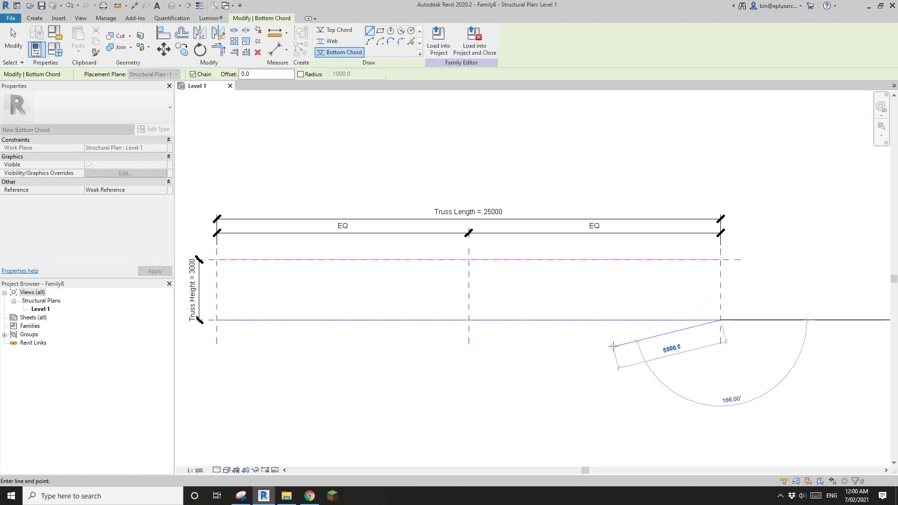
{"action": "key", "text": "Escape"}
{"action": "key", "text": "Escape"}
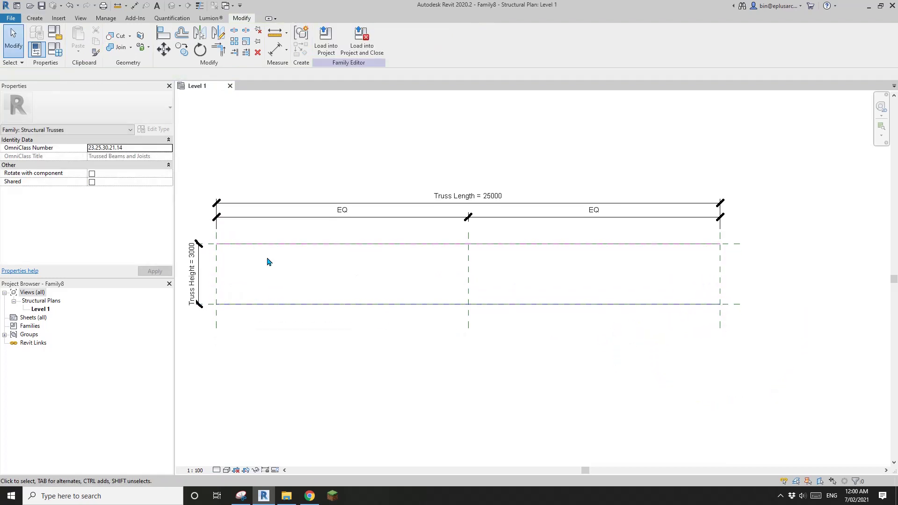
{"action": "middle_click_drag", "start_coordinate": [649, 272], "coordinate": [639, 279]}
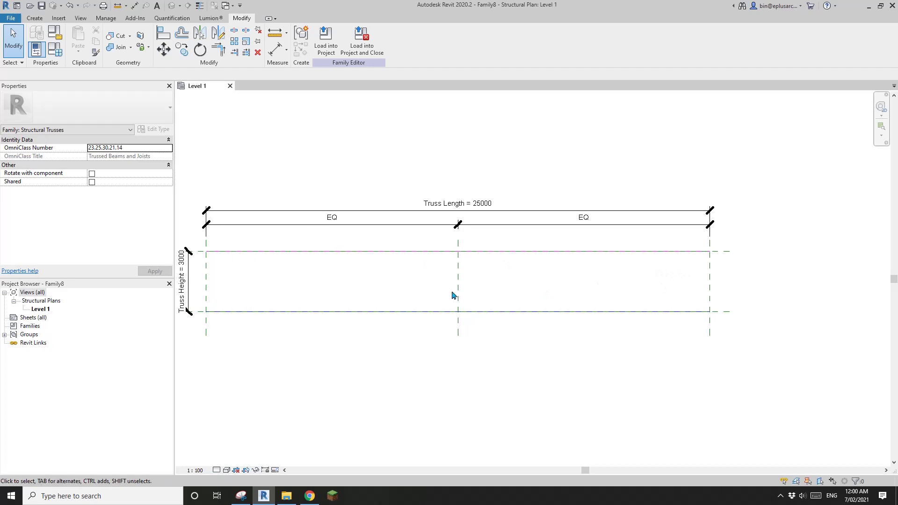
{"action": "middle_click_drag", "start_coordinate": [340, 299], "coordinate": [362, 292]}
{"action": "mouse_move", "coordinate": [422, 267]}
{"action": "middle_mouse_down"}
{"action": "mouse_move", "coordinate": [401, 264]}
{"action": "mouse_move", "coordinate": [468, 281]}
{"action": "mouse_move", "coordinate": [506, 308]}
{"action": "mouse_move", "coordinate": [544, 296]}
{"action": "middle_mouse_up"}
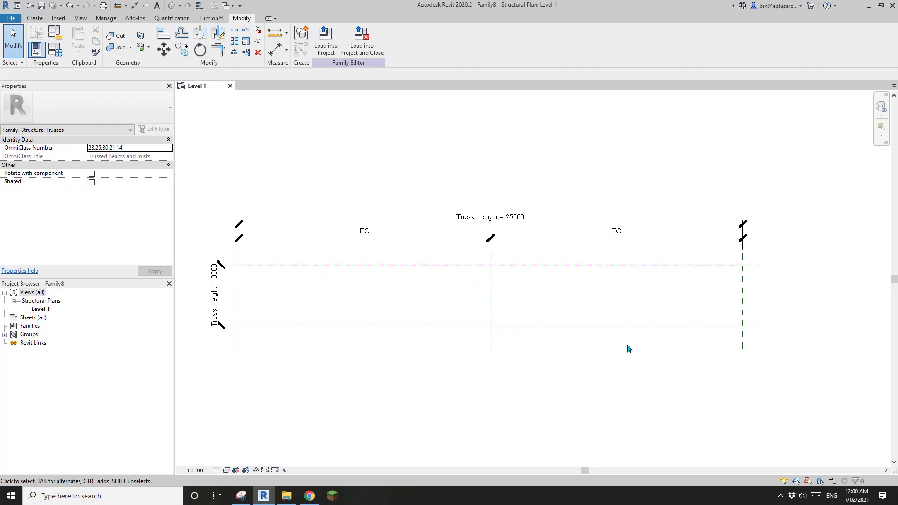
{"action": "mouse_move", "coordinate": [342, 293]}
{"action": "middle_mouse_down"}
{"action": "mouse_move", "coordinate": [462, 301]}
{"action": "mouse_move", "coordinate": [417, 292]}
{"action": "middle_mouse_up"}
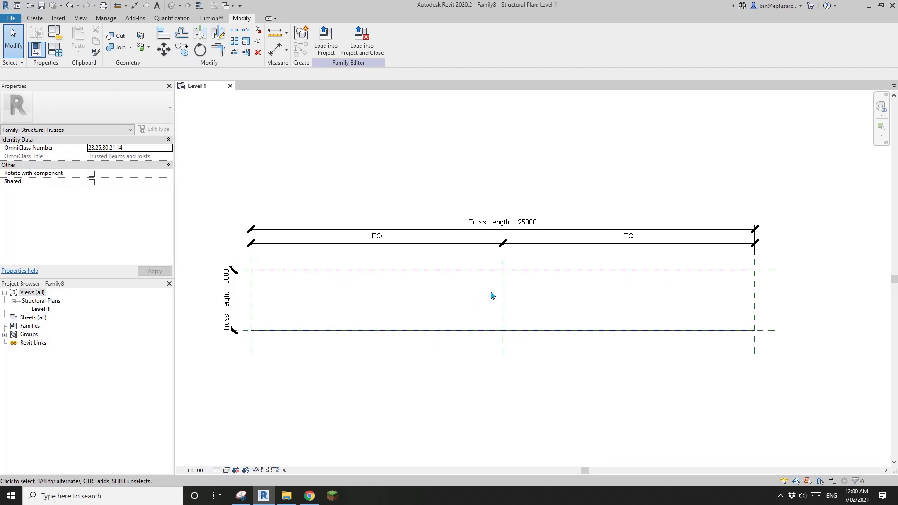
{"action": "scroll", "coordinate": [481, 306], "scroll_direction": "down", "scroll_amount": 1}
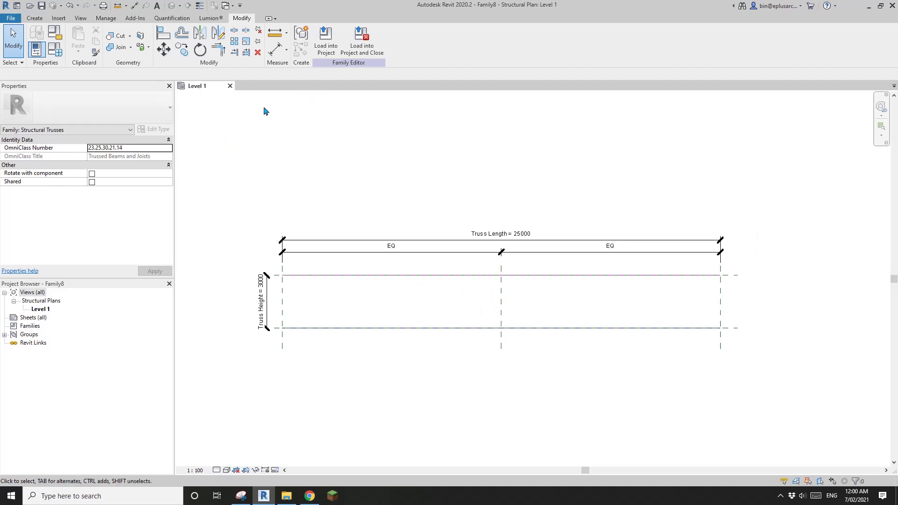
- Create a new project, choosing another template in place of the Construction Template
{"action": "left_click", "coordinate": [11, 20]}
{"action": "left_click", "coordinate": [58, 54]}
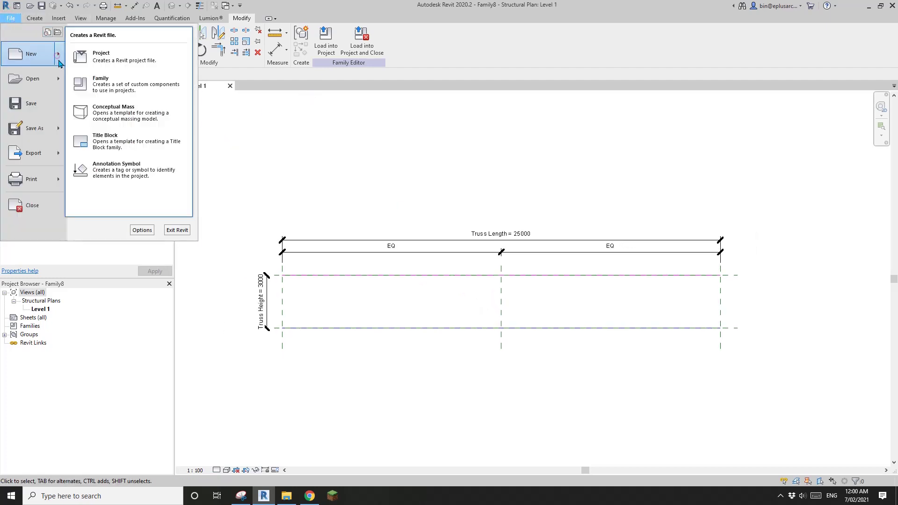
{"action": "left_click", "coordinate": [101, 56]}
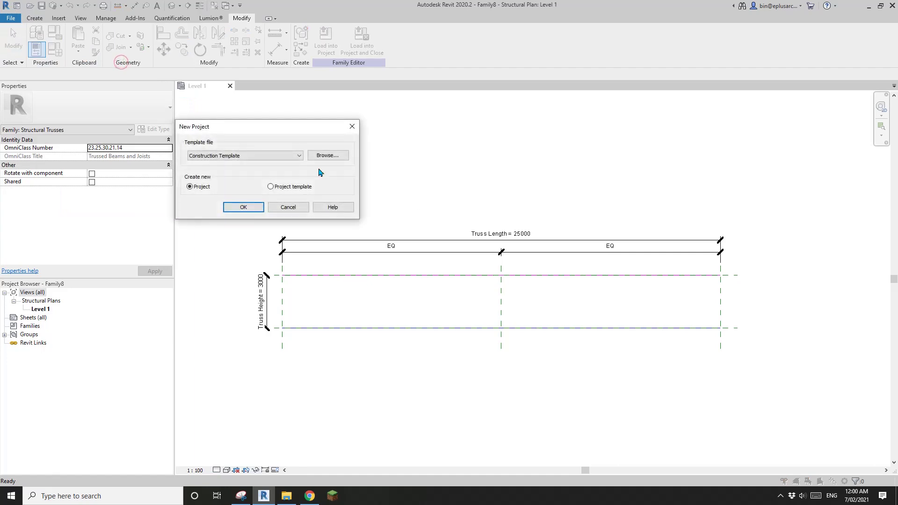
{"action": "left_click", "coordinate": [264, 155]}
{"action": "left_click", "coordinate": [211, 175]}
{"action": "left_click", "coordinate": [243, 207]}
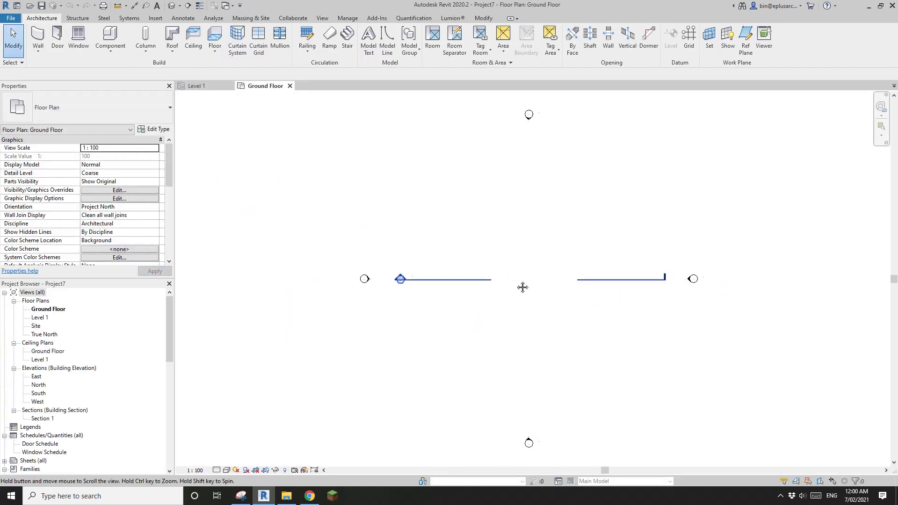
- Start a footprint roof moved to Level 1 and sketch a rectangular boundary about 25000 mm wide across the section line
{"action": "left_click", "coordinate": [183, 36]}
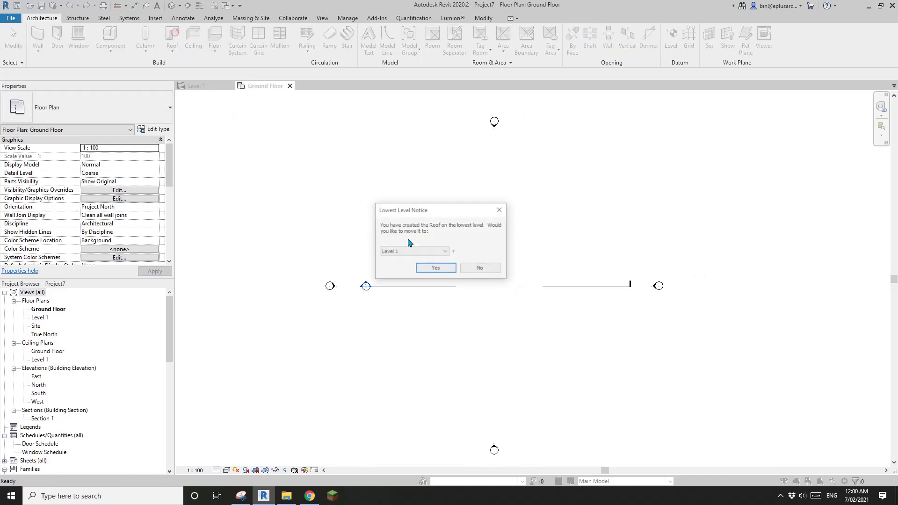
{"action": "left_click", "coordinate": [442, 267]}
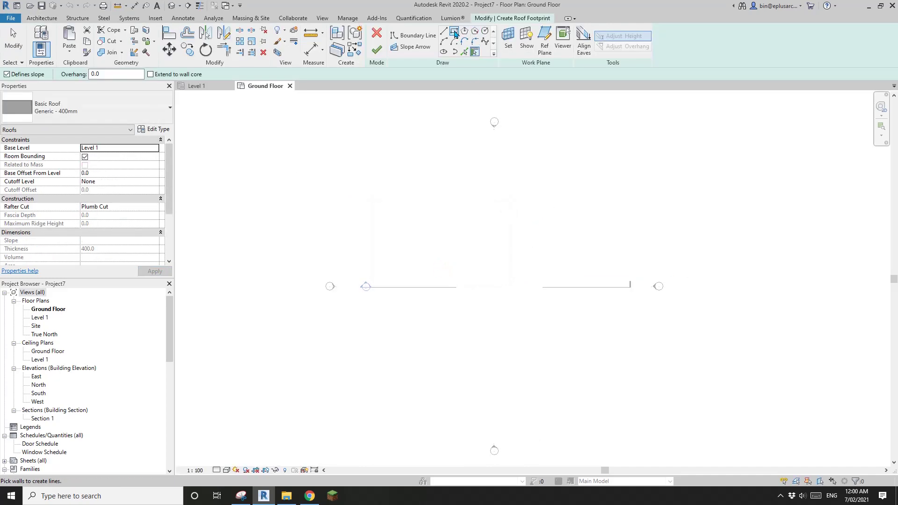
{"action": "left_click", "coordinate": [454, 32]}
{"action": "left_click", "coordinate": [427, 216]}
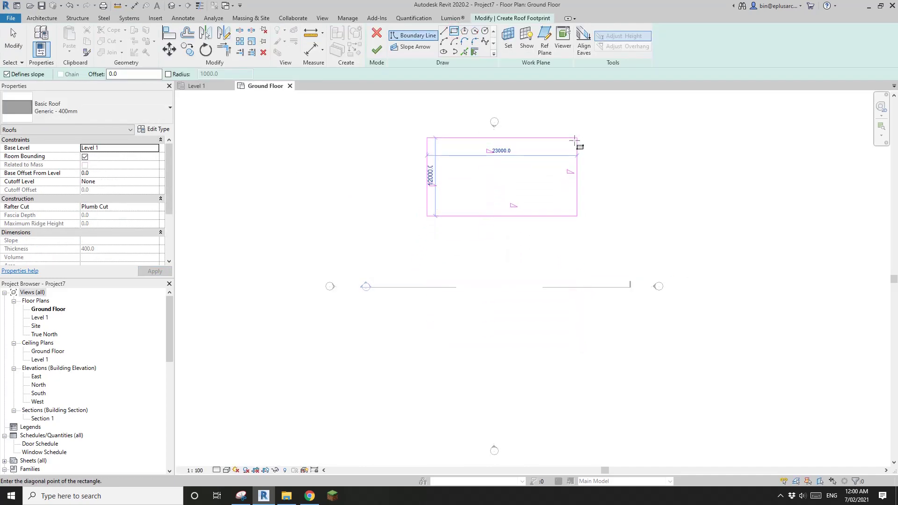
{"action": "left_click", "coordinate": [589, 348]}
{"action": "scroll", "coordinate": [576, 295], "scroll_direction": "up", "scroll_amount": 3}
{"action": "key", "text": "Escape"}
{"action": "key", "text": "Escape"}
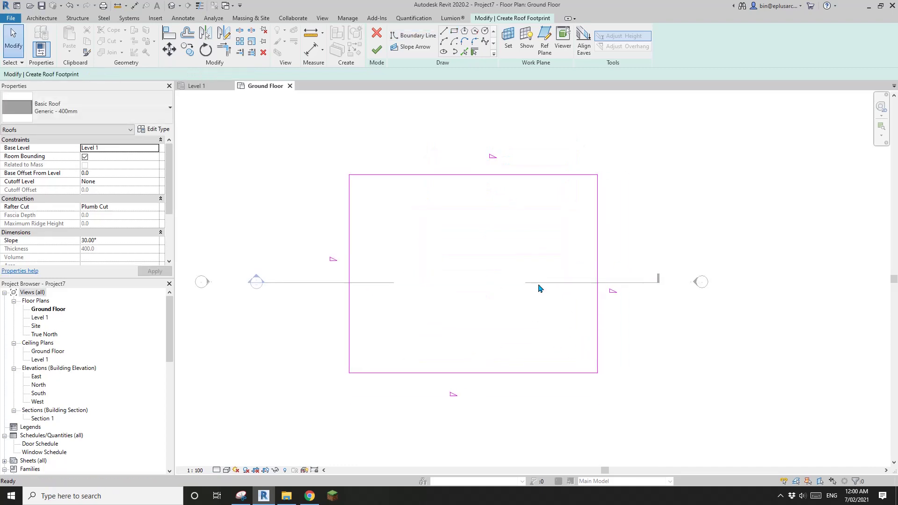
- Remove the slope definition from the two horizontal boundary edges and finish the roof footprint
{"action": "left_click", "coordinate": [597, 231]}
{"action": "left_click_drag", "start_coordinate": [527, 157], "coordinate": [484, 372]}
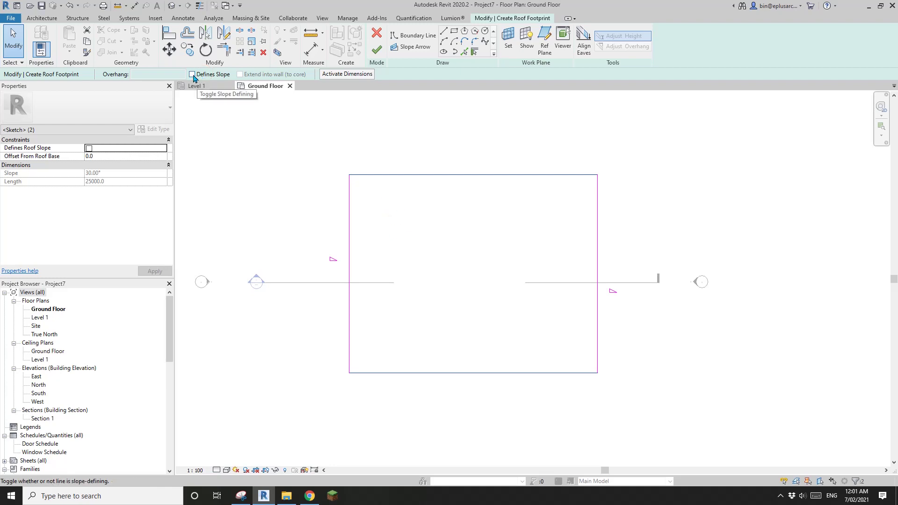
{"action": "middle_click_drag", "start_coordinate": [394, 124], "coordinate": [347, 121]}
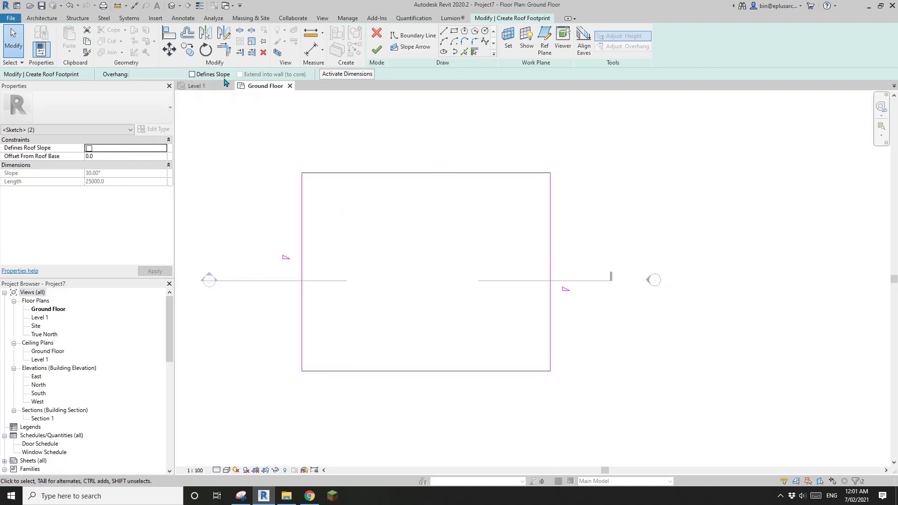
{"action": "left_click", "coordinate": [325, 133]}
{"action": "left_click", "coordinate": [377, 48]}
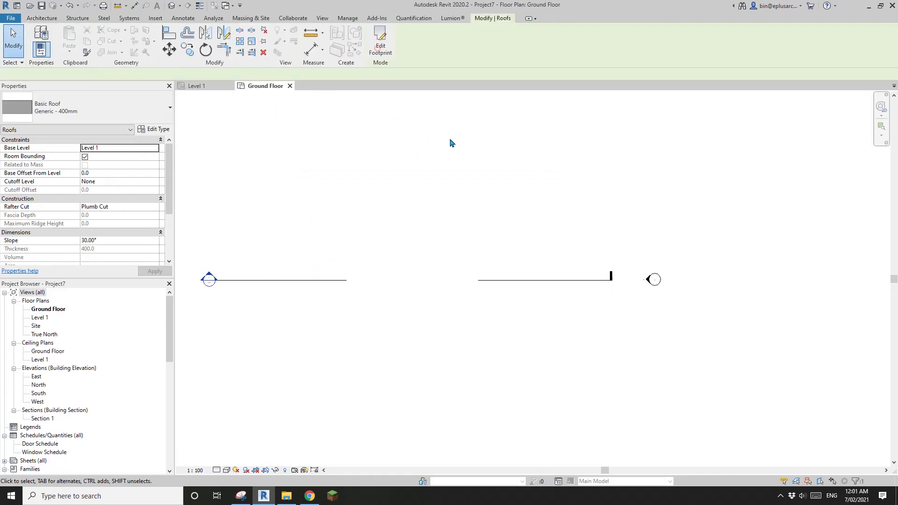
- Inspect the finished gable roof in the 3D view and load the custom truss family into the project
{"action": "key", "text": "Escape"}
{"action": "left_click", "coordinate": [173, 9]}
{"action": "middle_click_drag", "start_coordinate": [311, 160], "coordinate": [567, 257], "text": "shift"}
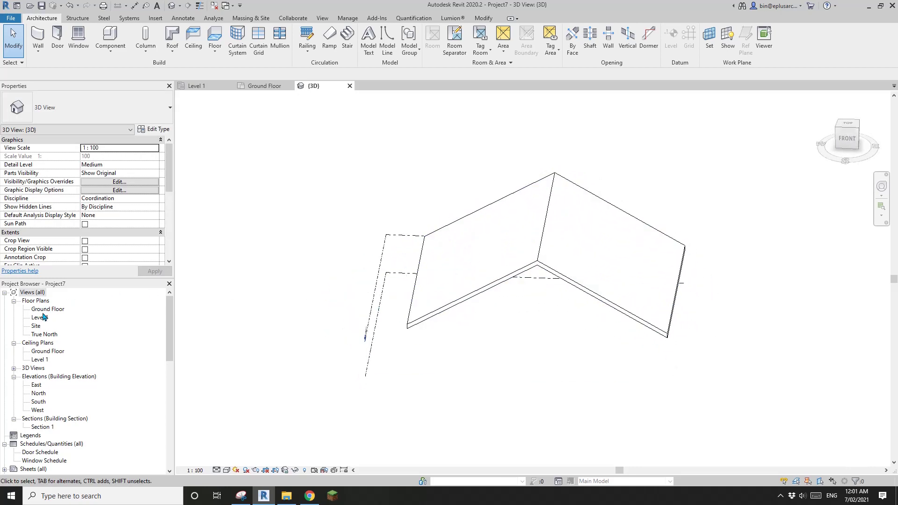
{"action": "left_click", "coordinate": [200, 86]}
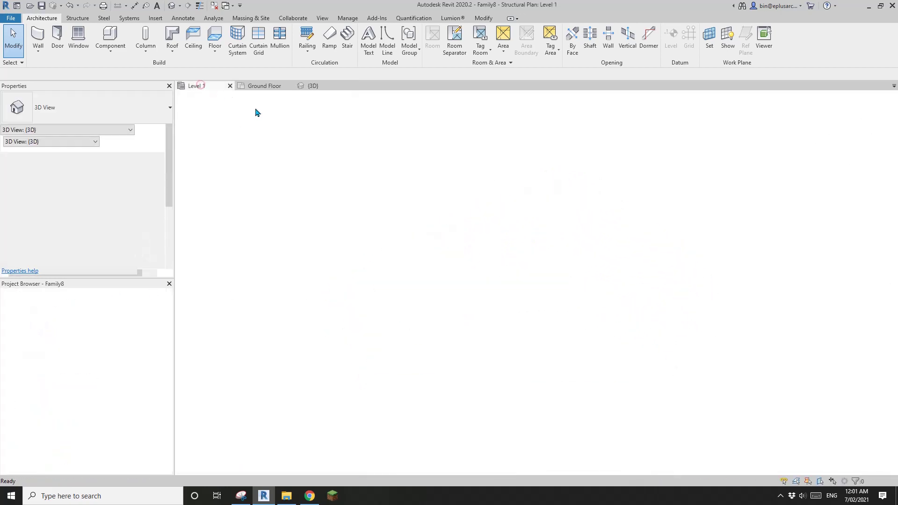
{"action": "left_click", "coordinate": [323, 43]}
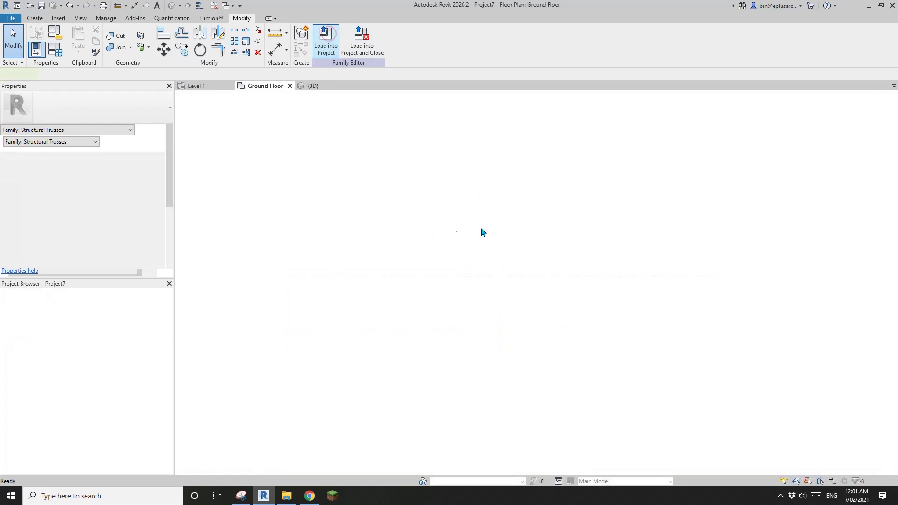
- Open the Site plan and place the loaded truss horizontally from one sloped roof edge to the other, 25000 mm long
{"action": "middle_click_drag", "start_coordinate": [434, 268], "coordinate": [479, 275]}
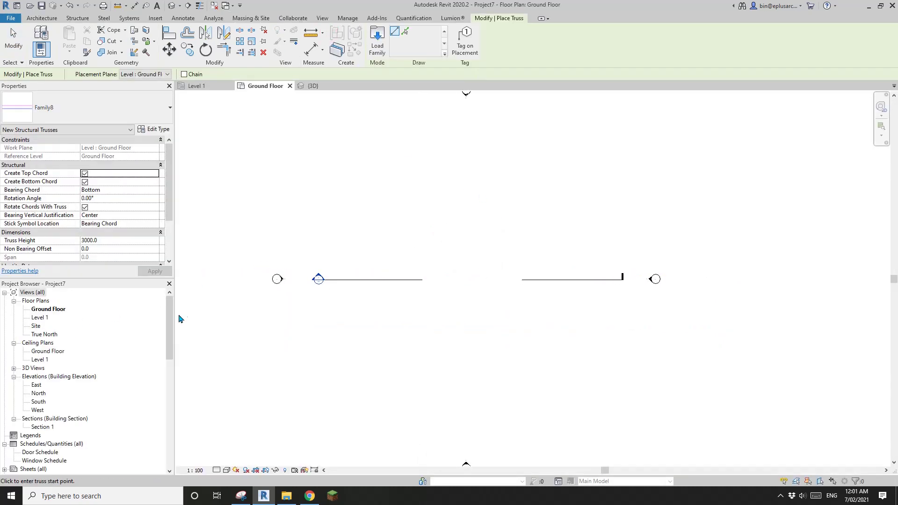
{"action": "double_click", "coordinate": [38, 326]}
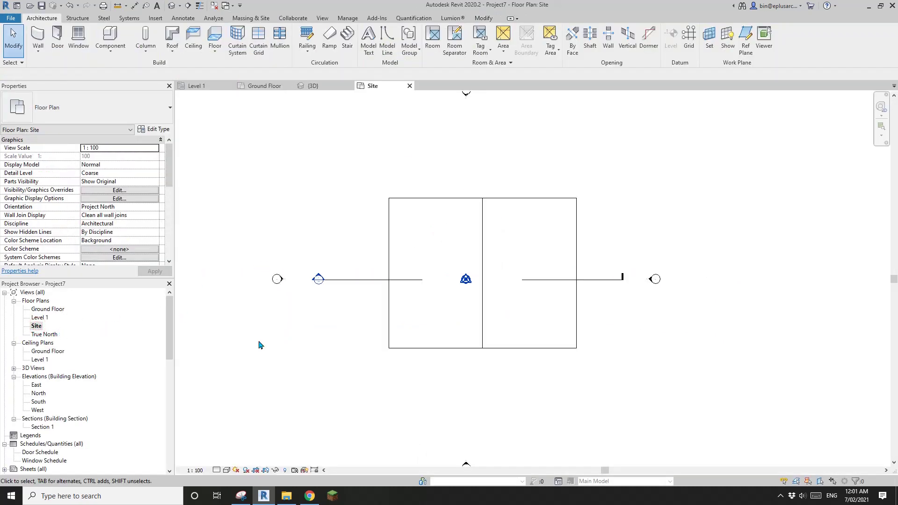
{"action": "scroll", "coordinate": [473, 257], "scroll_direction": "up", "scroll_amount": 3}
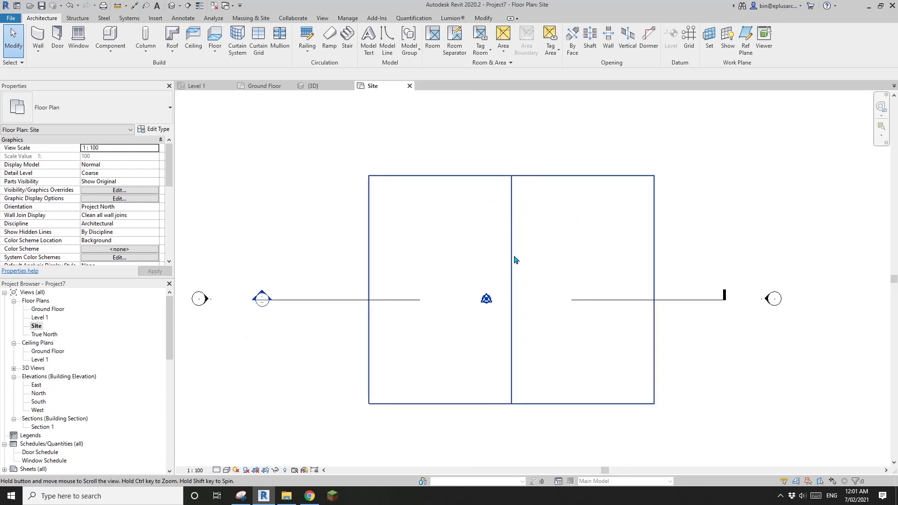
{"action": "left_click", "coordinate": [83, 19]}
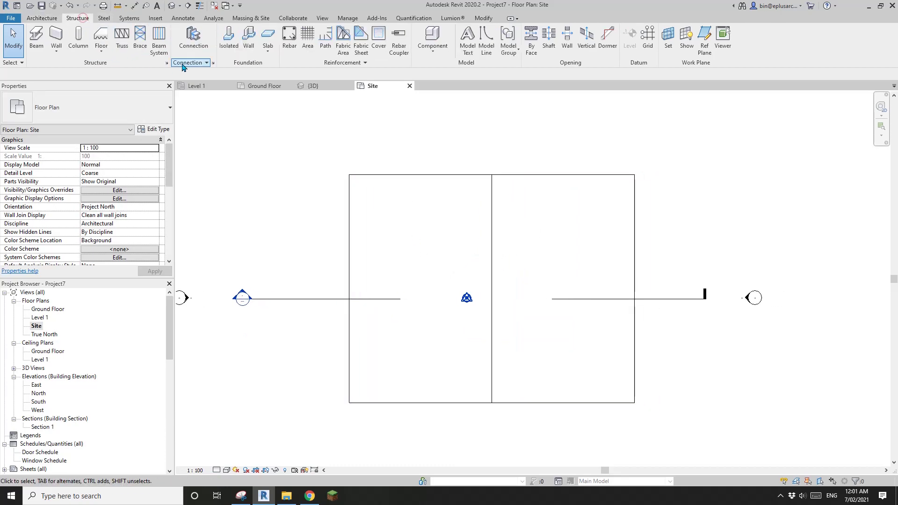
{"action": "left_click", "coordinate": [122, 39]}
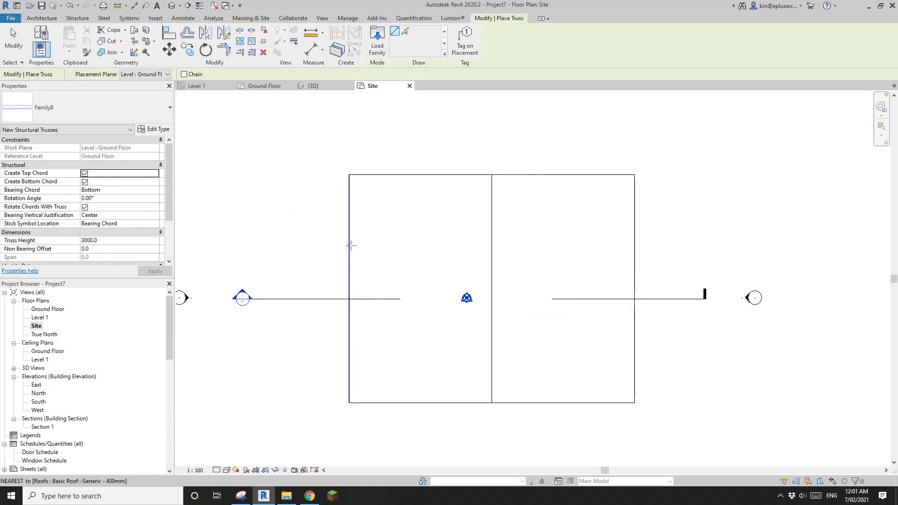
{"action": "left_click", "coordinate": [635, 244]}
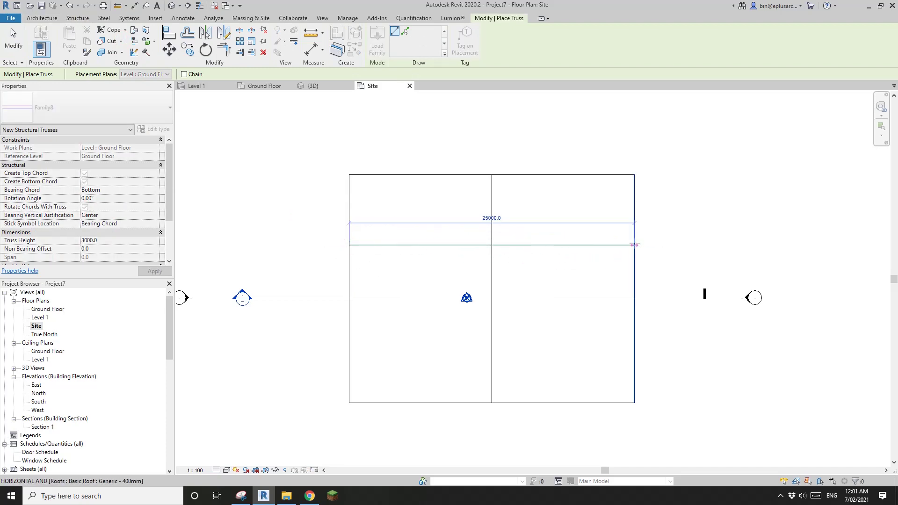
{"action": "key", "text": "Escape"}
{"action": "key", "text": "Escape"}
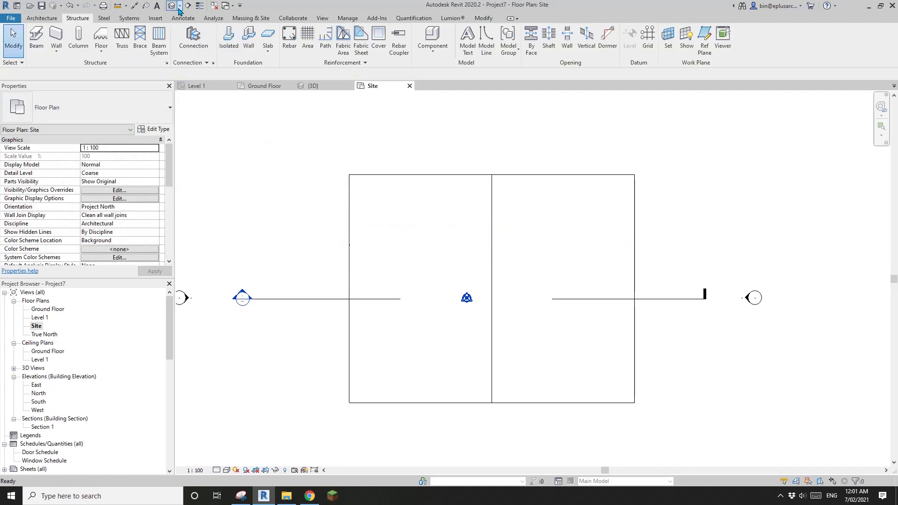
- In the 3D view, set the truss's reference level to Level 1 with start and end level offsets of 0, checking the roof's base level
{"action": "left_click", "coordinate": [173, 6]}
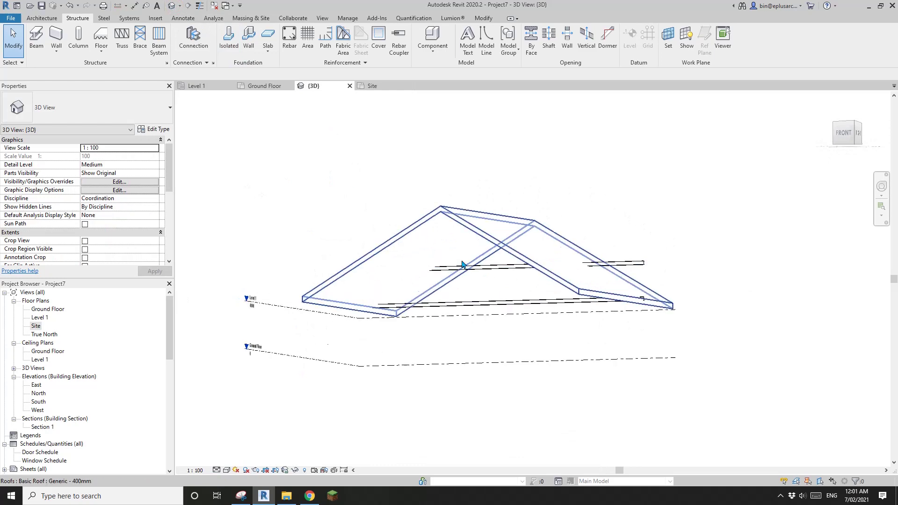
{"action": "left_click", "coordinate": [489, 306]}
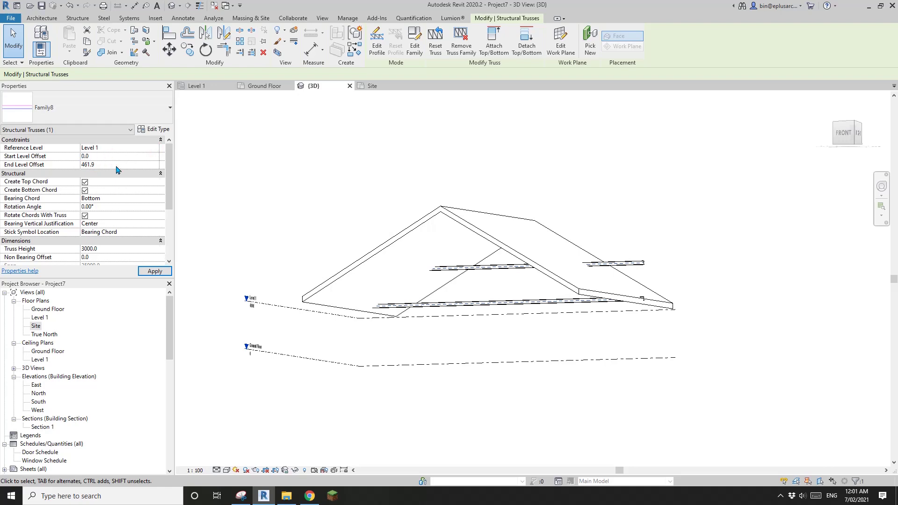
{"action": "middle_click_drag", "start_coordinate": [547, 255], "coordinate": [627, 329], "text": "shift"}
{"action": "scroll", "coordinate": [611, 276], "scroll_direction": "up", "scroll_amount": 1}
{"action": "left_click", "coordinate": [520, 229]}
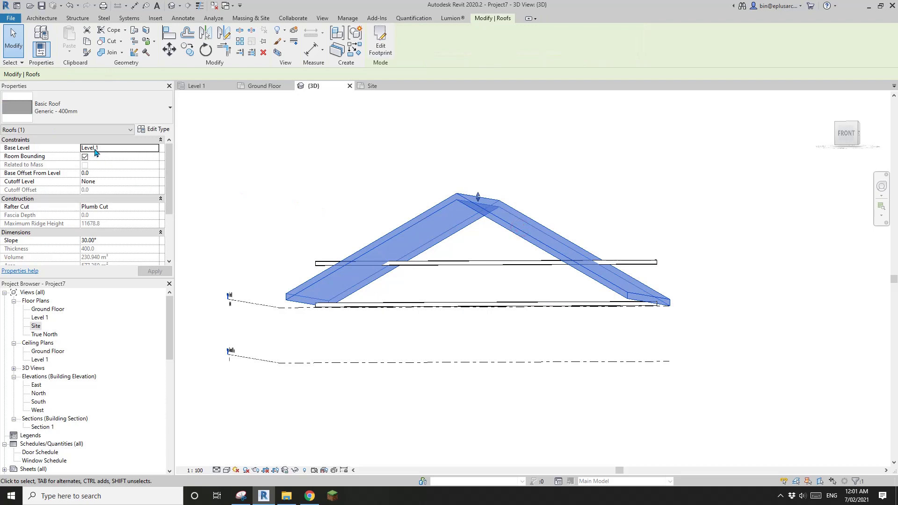
{"action": "left_click", "coordinate": [427, 226]}
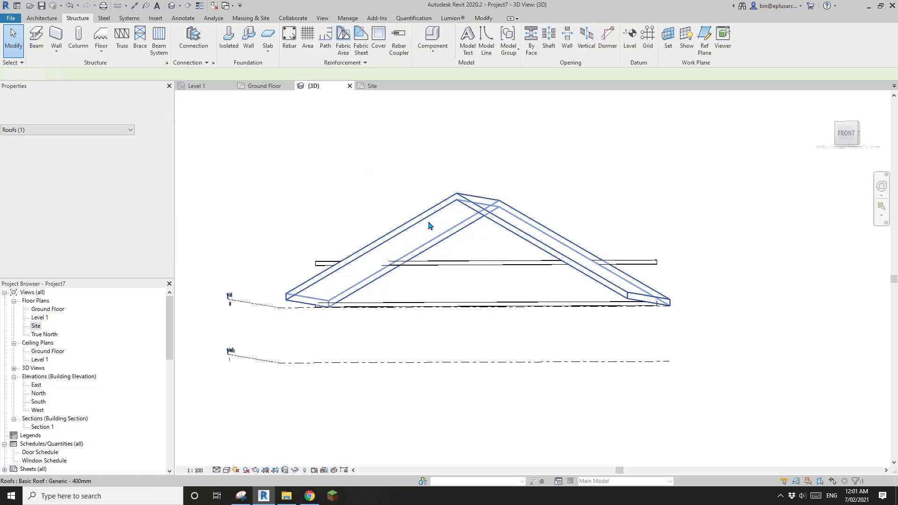
- Attach the top chord of the truss to the underside of the gable roof
{"action": "left_click", "coordinate": [482, 262]}
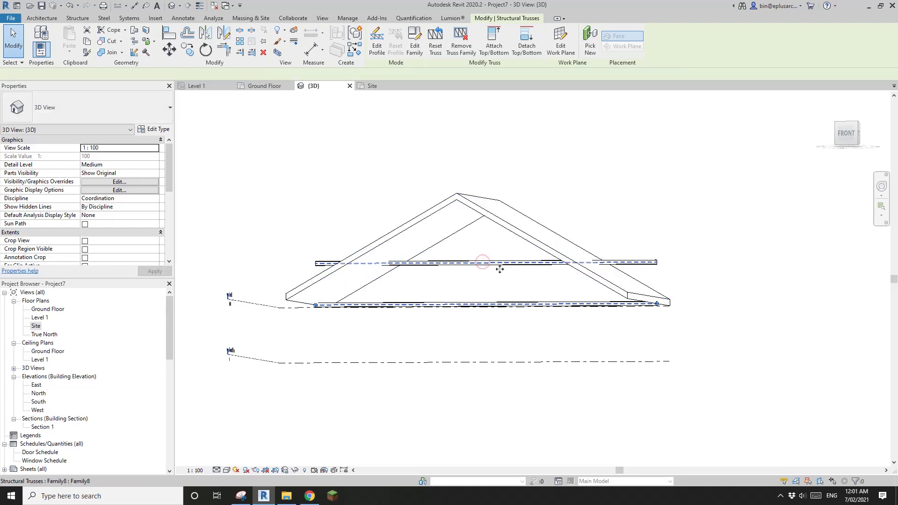
{"action": "middle_click_drag", "start_coordinate": [518, 275], "coordinate": [496, 307], "text": "shift"}
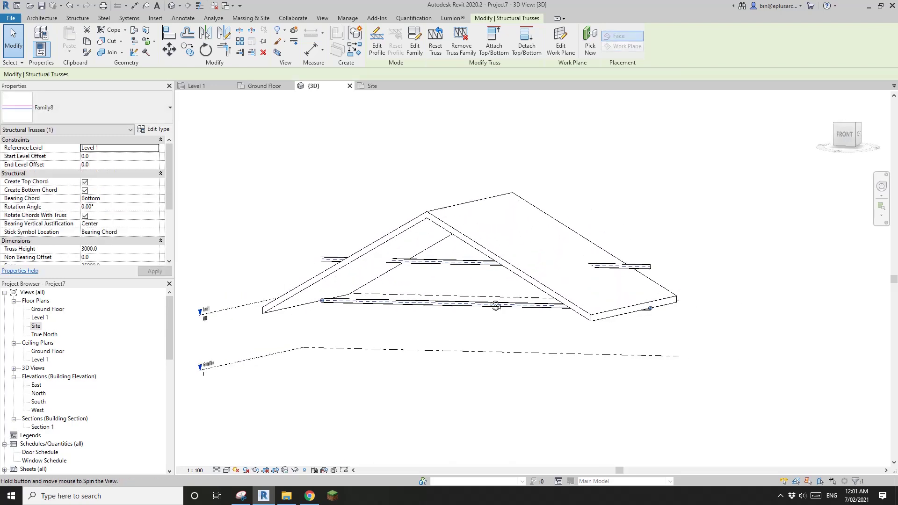
{"action": "left_click", "coordinate": [494, 47]}
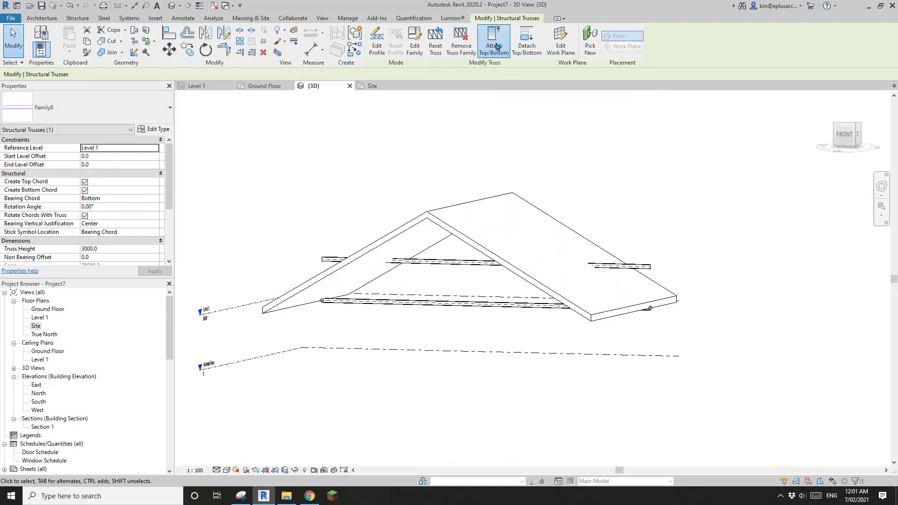
{"action": "left_click", "coordinate": [517, 215]}
{"action": "middle_click_drag", "start_coordinate": [657, 186], "coordinate": [471, 210], "text": "shift"}
- Lower the roof's ridge and raise it again to a slope of about 26.60° using its shape handle
{"action": "left_click", "coordinate": [555, 166]}
{"action": "left_click_drag", "start_coordinate": [488, 132], "coordinate": [487, 187]}
{"action": "middle_click_drag", "start_coordinate": [487, 187], "coordinate": [502, 216], "text": "shift"}
{"action": "left_click_drag", "start_coordinate": [487, 191], "coordinate": [487, 157]}
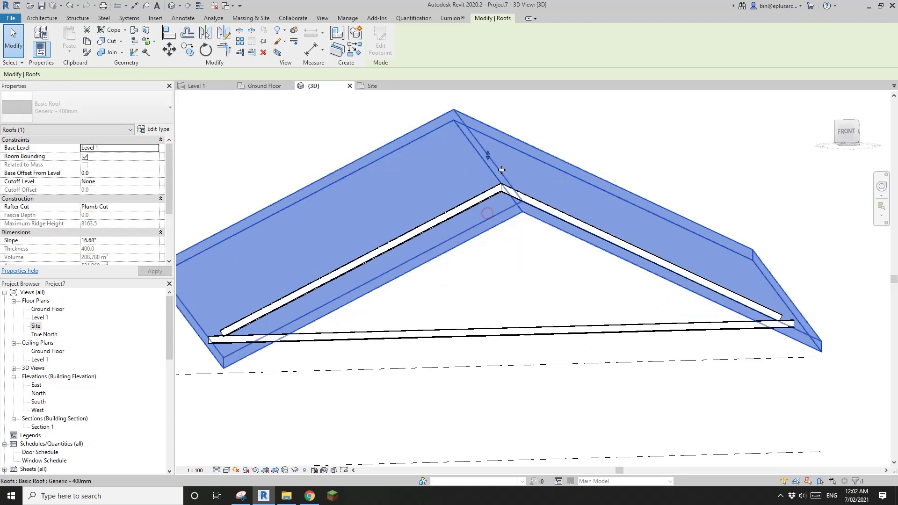
{"action": "middle_click_drag", "start_coordinate": [498, 169], "coordinate": [461, 154], "text": "shift"}
- Edit the roof footprint, setting one sloped edge to 10° and the opposite edge to 45°, and finish the sketch
{"action": "left_click", "coordinate": [386, 51]}
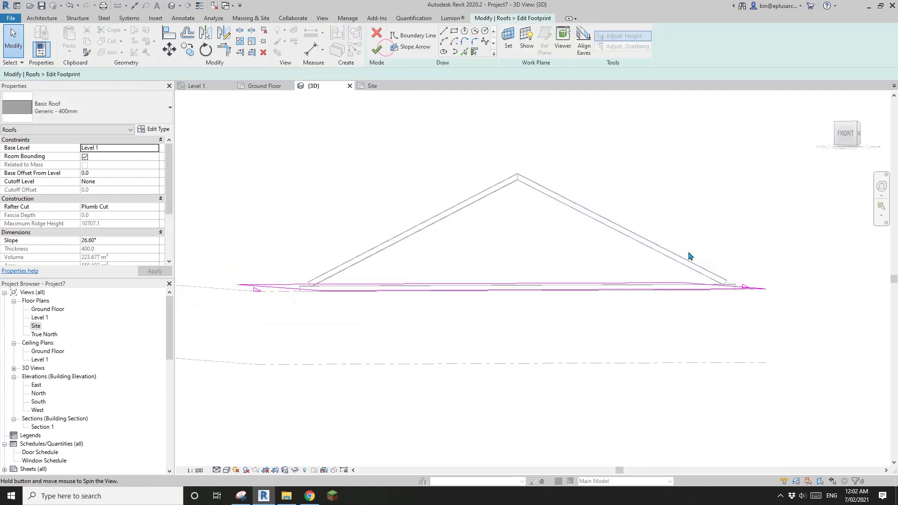
{"action": "middle_click_drag", "start_coordinate": [687, 254], "coordinate": [736, 310], "text": "shift"}
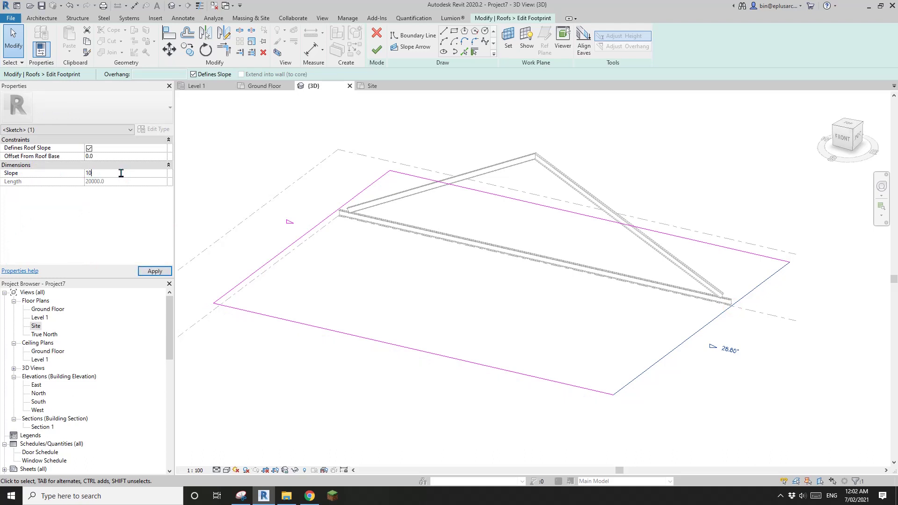
{"action": "left_click", "coordinate": [315, 240]}
{"action": "left_click", "coordinate": [309, 232]}
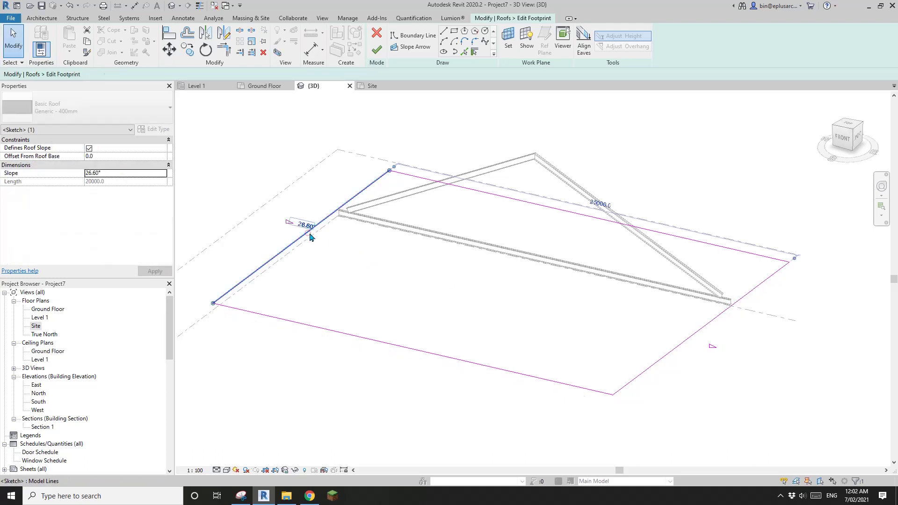
{"action": "left_click", "coordinate": [291, 169]}
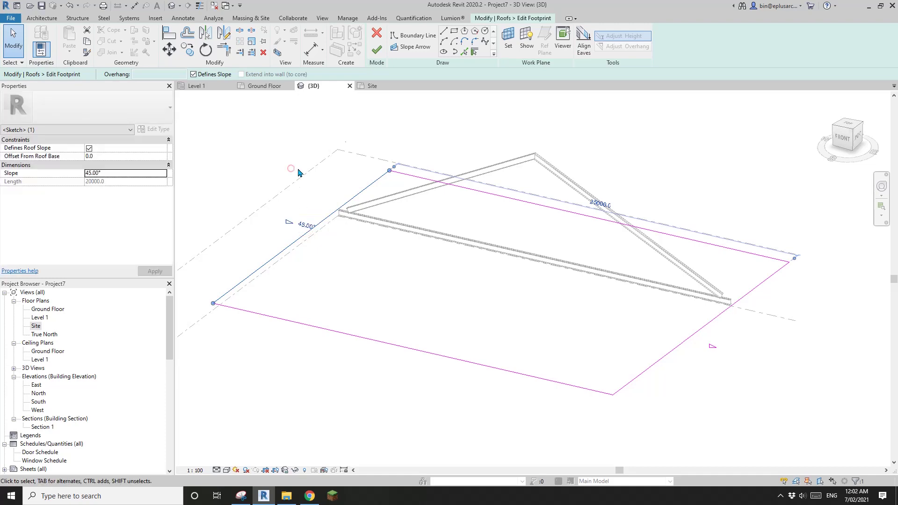
{"action": "left_click", "coordinate": [377, 51]}
- Raise the ridge of the asymmetric roof with its shape handle
{"action": "middle_click_drag", "start_coordinate": [475, 276], "coordinate": [489, 180], "text": "shift"}
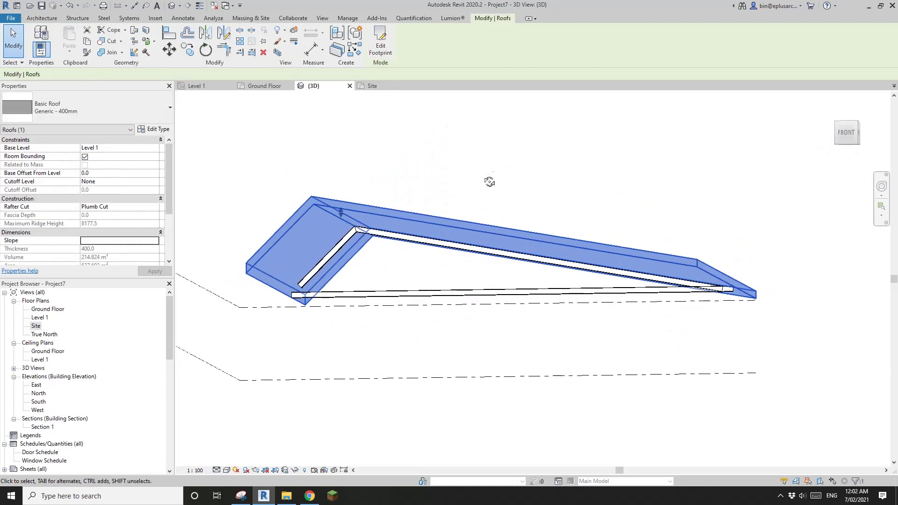
{"action": "left_click_drag", "start_coordinate": [336, 210], "coordinate": [341, 184]}
{"action": "middle_click_drag", "start_coordinate": [381, 218], "coordinate": [406, 316], "text": "shift"}
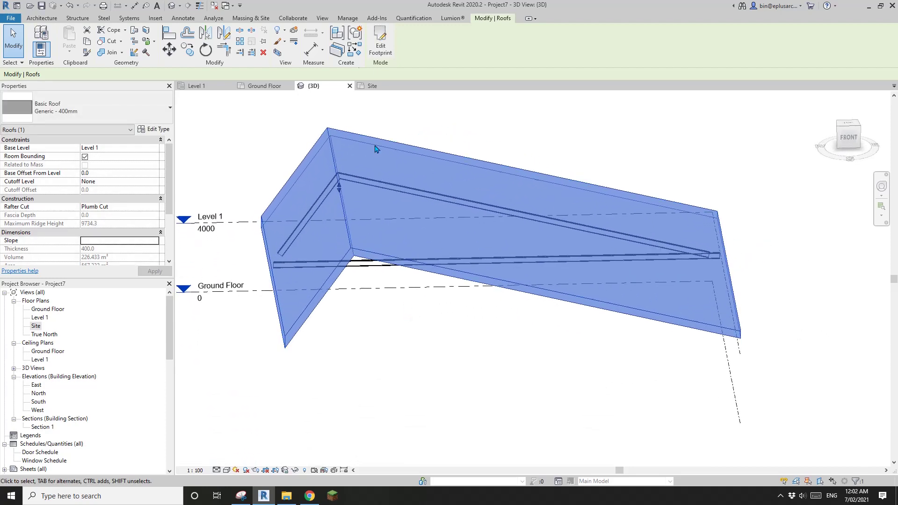
- Edit the roof footprint, set both sloped edges to 30° and finish the sketch
{"action": "left_click", "coordinate": [381, 51]}
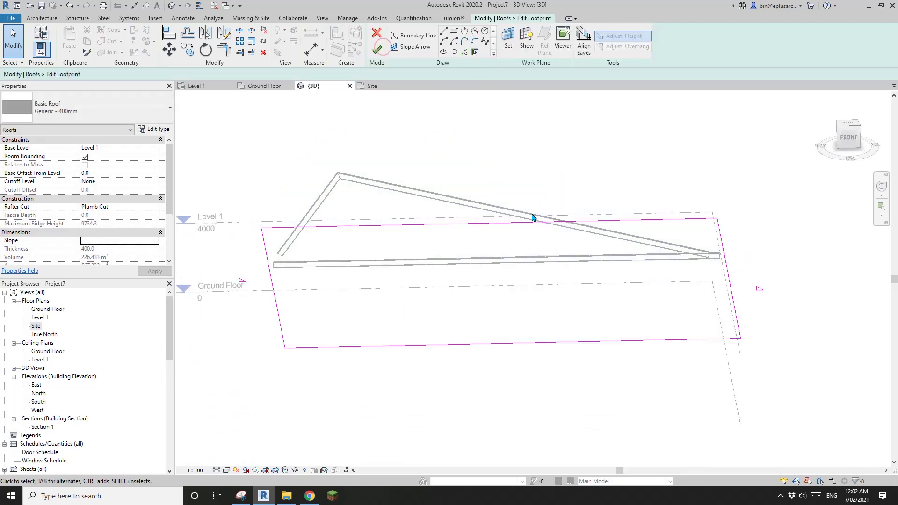
{"action": "left_click", "coordinate": [276, 306]}
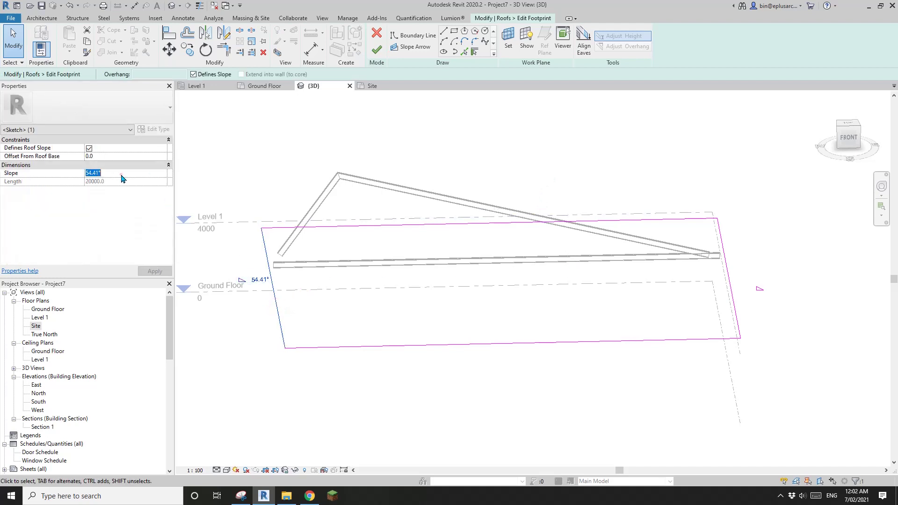
{"action": "left_click", "coordinate": [122, 175]}
{"action": "type", "text": "30"}
{"action": "left_click", "coordinate": [730, 286]}
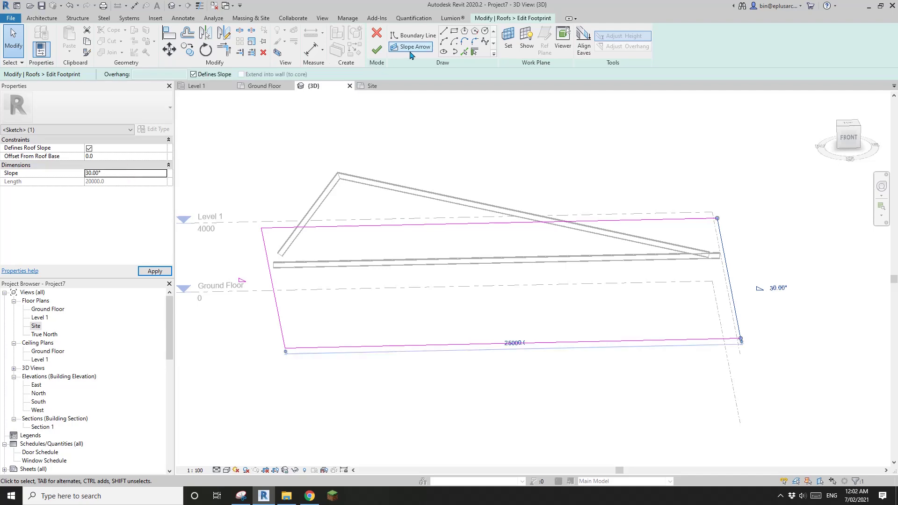
{"action": "left_click", "coordinate": [377, 49]}
- Select the truss under the symmetric roof and open its family for editing
{"action": "left_click", "coordinate": [517, 239]}
{"action": "middle_click_drag", "start_coordinate": [516, 239], "coordinate": [443, 242], "text": "shift"}
{"action": "left_click", "coordinate": [447, 230]}
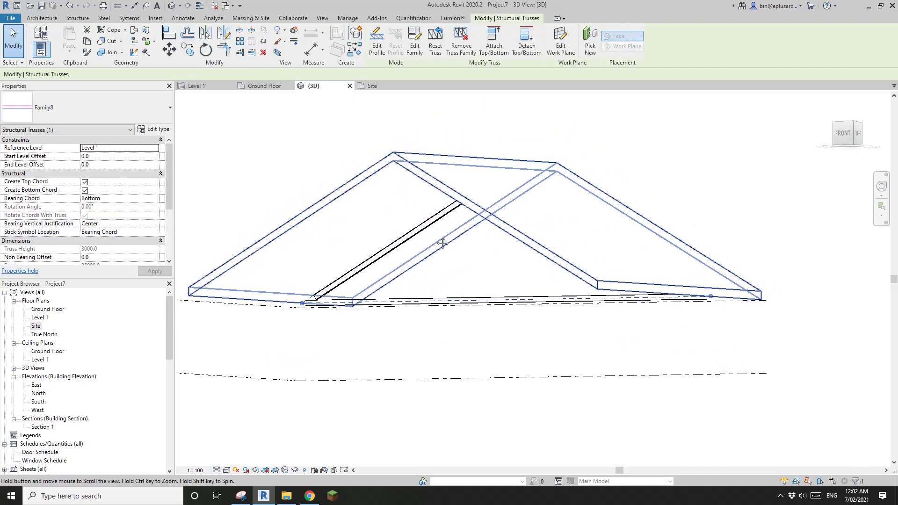
{"action": "middle_click_drag", "start_coordinate": [446, 185], "coordinate": [475, 186], "text": "shift"}
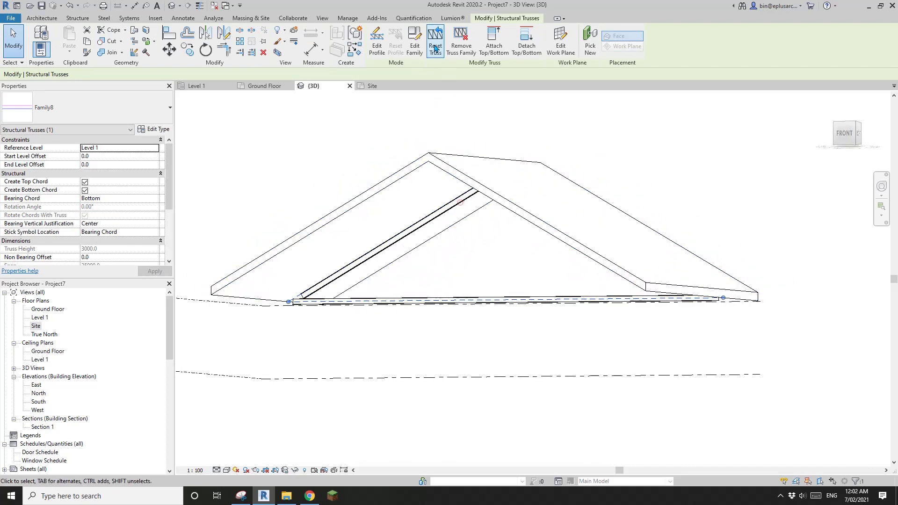
{"action": "left_click", "coordinate": [415, 47]}
{"action": "middle_click_drag", "start_coordinate": [440, 295], "coordinate": [437, 242]}
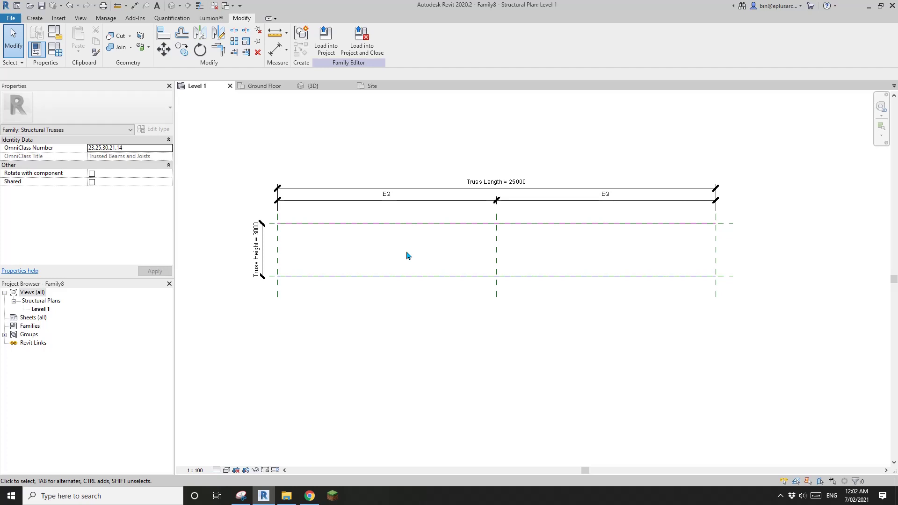
- Draw four vertical reference planes across both chords, two on each side of the truss's centre plane
{"action": "middle_click_drag", "start_coordinate": [405, 255], "coordinate": [399, 257]}
{"action": "key", "text": "r"}
{"action": "key", "text": "p"}
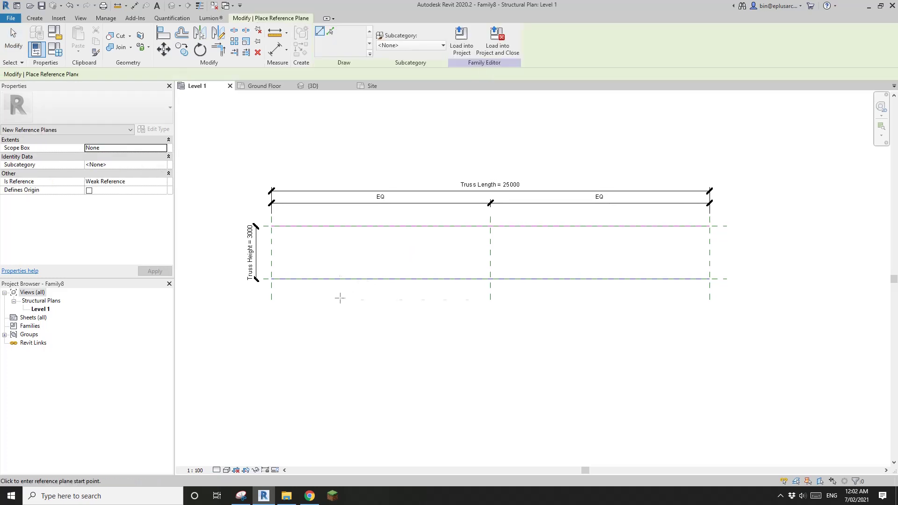
{"action": "left_click", "coordinate": [339, 300]}
{"action": "left_click", "coordinate": [336, 209]}
{"action": "left_click", "coordinate": [422, 309]}
{"action": "left_click", "coordinate": [421, 210]}
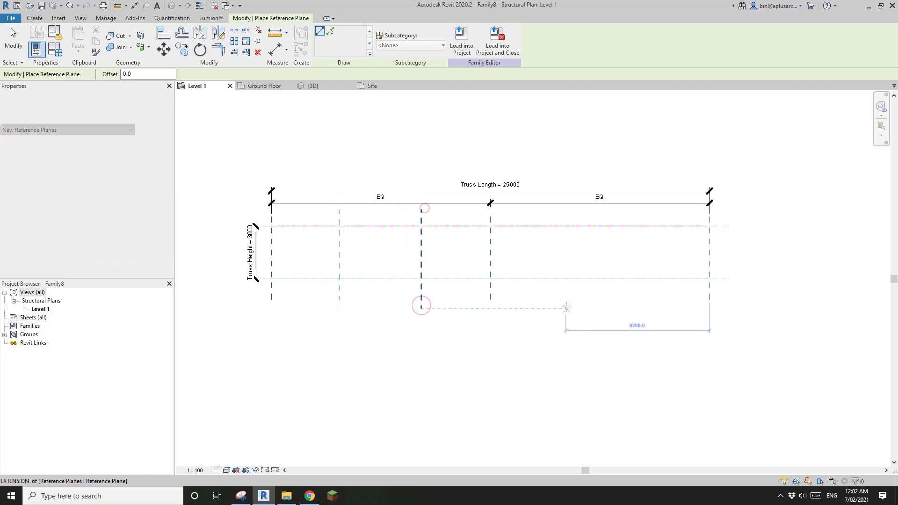
{"action": "left_click", "coordinate": [565, 306]}
{"action": "left_click", "coordinate": [565, 215]}
{"action": "left_click", "coordinate": [641, 299]}
{"action": "left_click", "coordinate": [642, 217]}
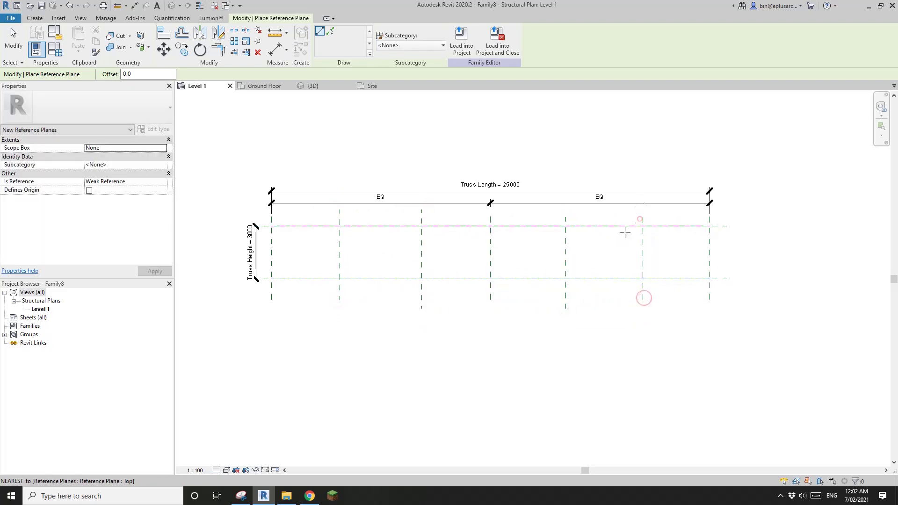
- Dimension the four reference planes from the truss's right end to its centre and make their spacing equal
{"action": "key", "text": "d"}
{"action": "key", "text": "i"}
{"action": "scroll", "coordinate": [704, 312], "scroll_direction": "up", "scroll_amount": 1}
{"action": "left_click", "coordinate": [713, 295]}
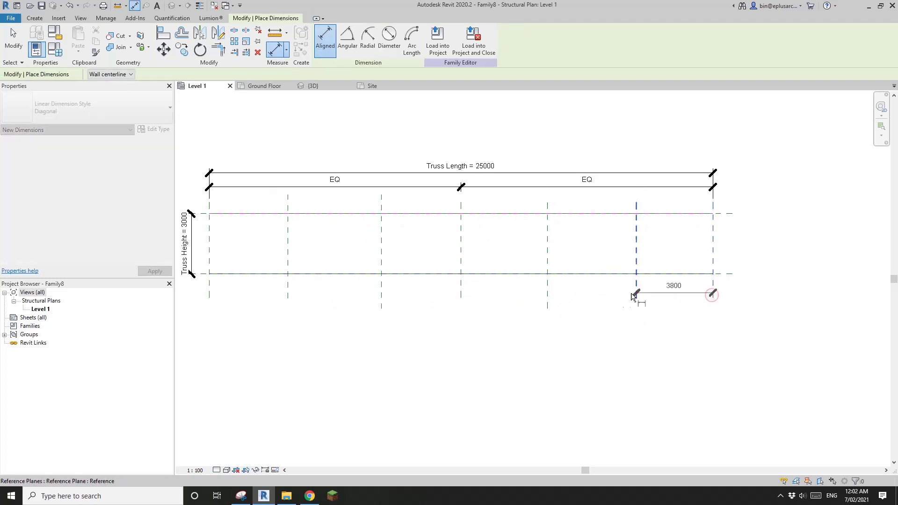
{"action": "left_click", "coordinate": [548, 292]}
{"action": "left_click", "coordinate": [460, 291]}
{"action": "left_click", "coordinate": [552, 371]}
{"action": "left_click", "coordinate": [586, 346]}
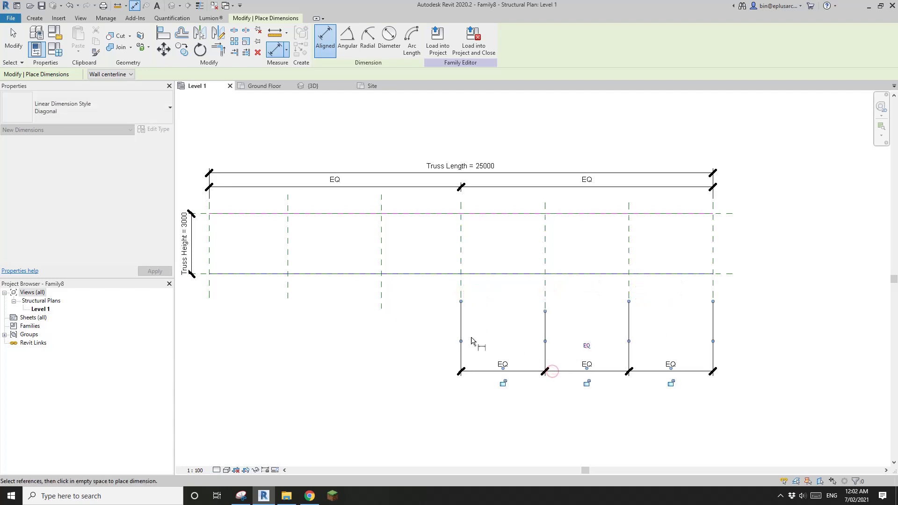
- Dimension the reference planes from the truss's centre to its left end and make their spacing equal
{"action": "left_click", "coordinate": [461, 292]}
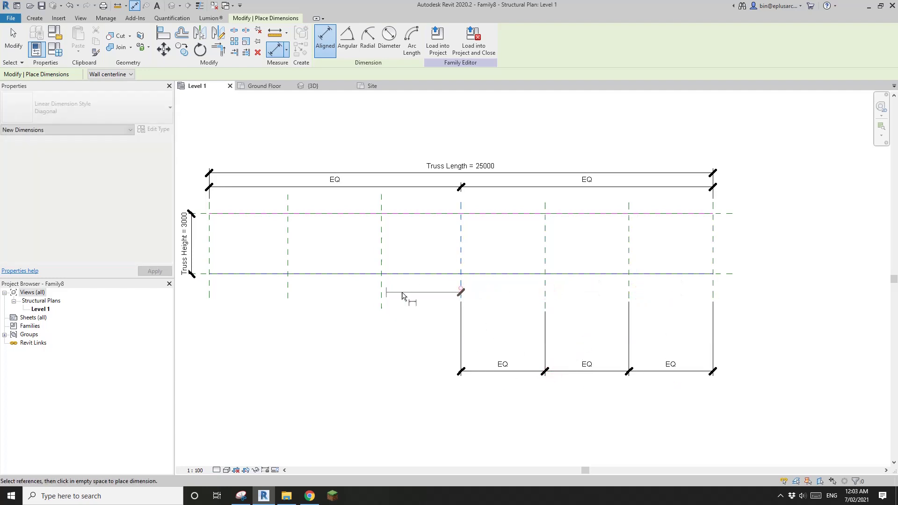
{"action": "left_click", "coordinate": [287, 293]}
{"action": "left_click", "coordinate": [209, 293]}
{"action": "left_click", "coordinate": [323, 373]}
{"action": "left_click", "coordinate": [333, 345]}
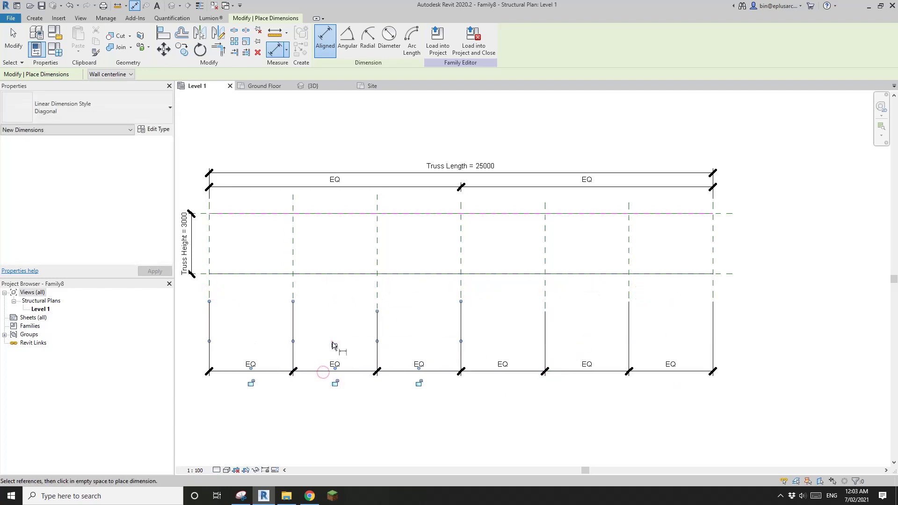
{"action": "key", "text": "Escape"}
{"action": "key", "text": "Escape"}
{"action": "middle_click_drag", "start_coordinate": [451, 304], "coordinate": [475, 297]}
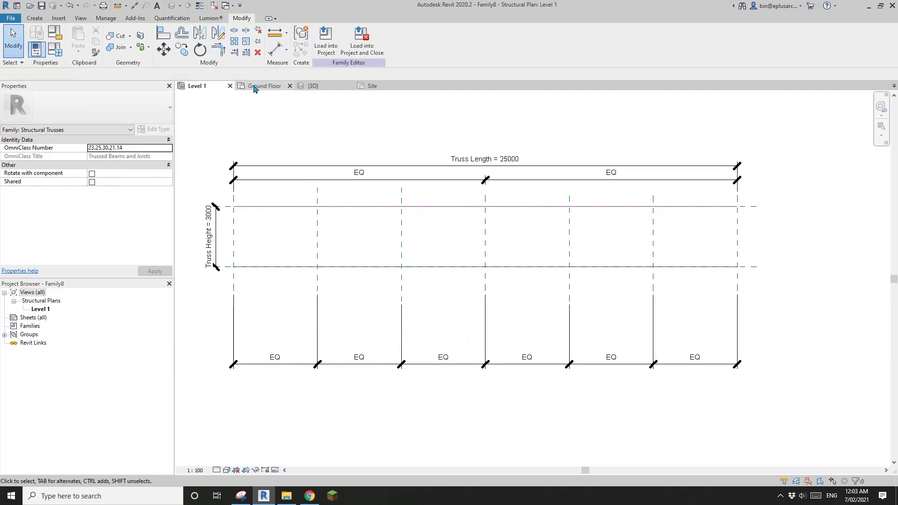
- Draw four chained diagonal web members zigzagging between the top and bottom chords at the intermediate reference planes, meeting the top chord at the centre
{"action": "left_click", "coordinate": [35, 18]}
{"action": "left_click", "coordinate": [94, 48]}
{"action": "middle_click_drag", "start_coordinate": [649, 241], "coordinate": [641, 242]}
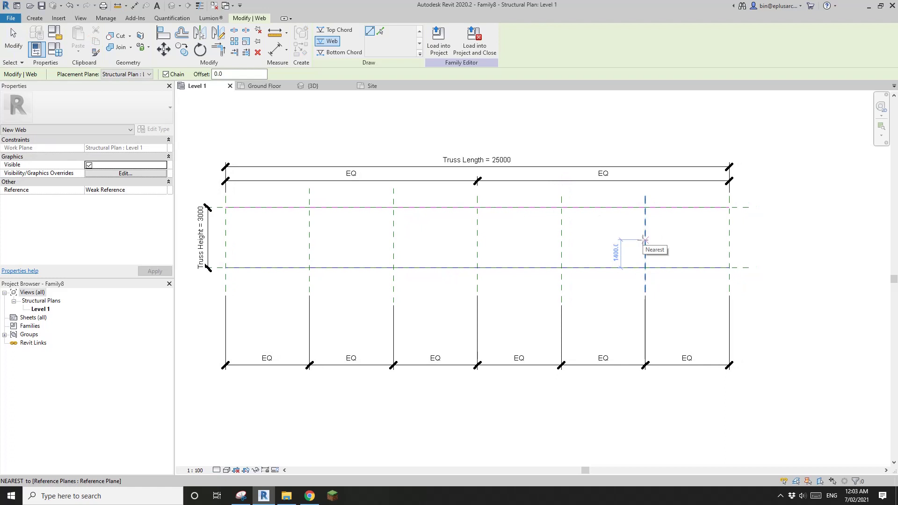
{"action": "left_click", "coordinate": [645, 208]}
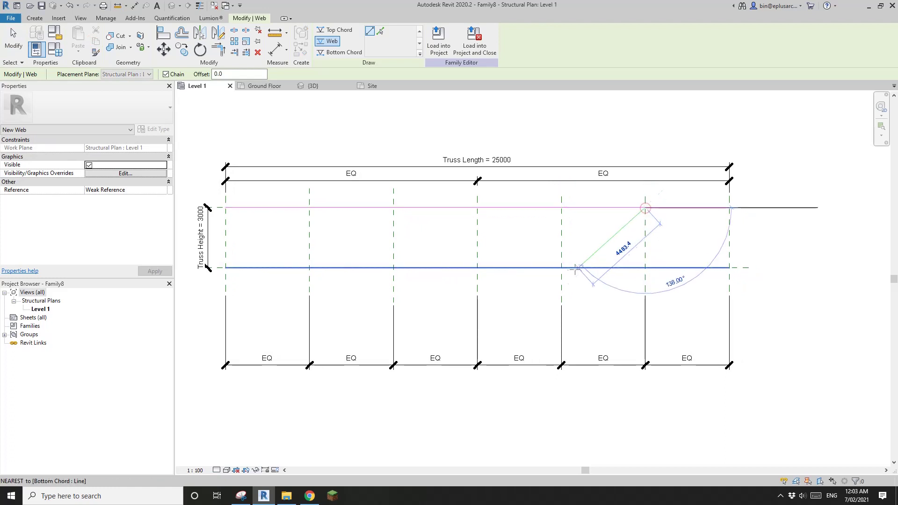
{"action": "left_click", "coordinate": [562, 267]}
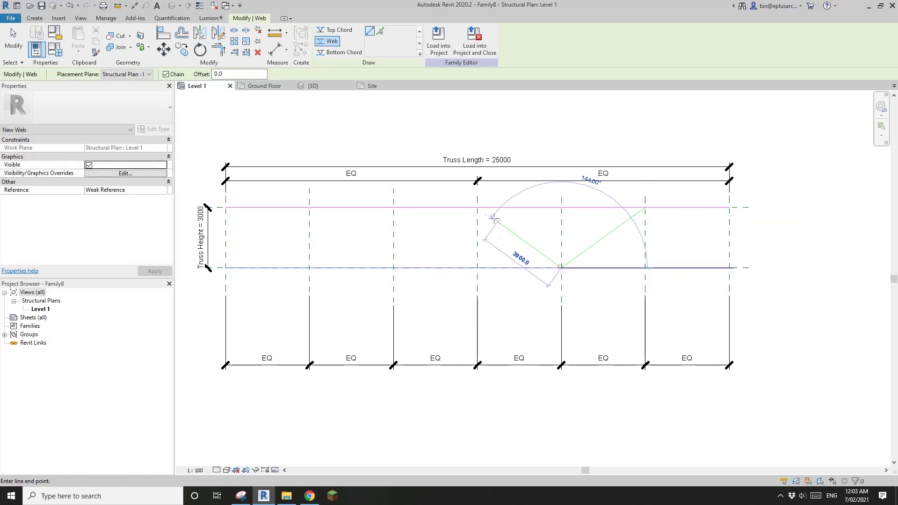
{"action": "left_click", "coordinate": [477, 207]}
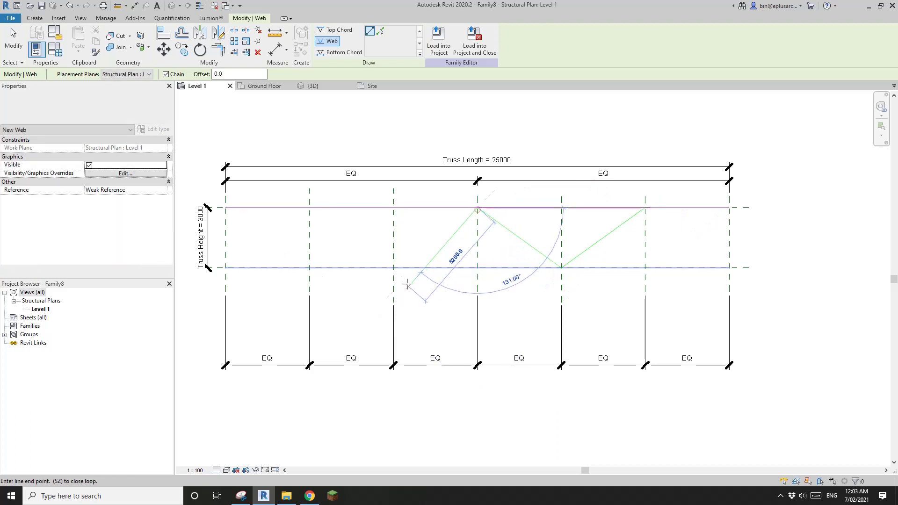
{"action": "left_click", "coordinate": [394, 267]}
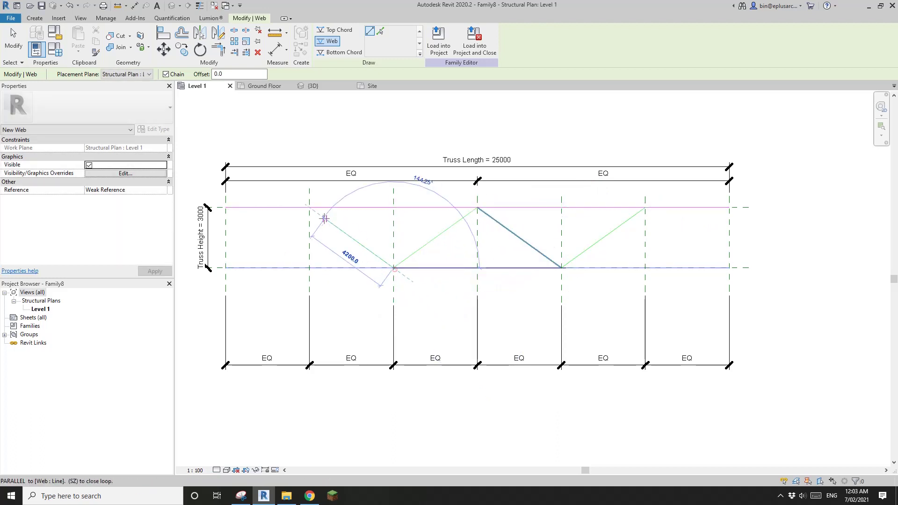
{"action": "left_click", "coordinate": [309, 207]}
{"action": "key", "text": "Escape"}
{"action": "key", "text": "Escape"}
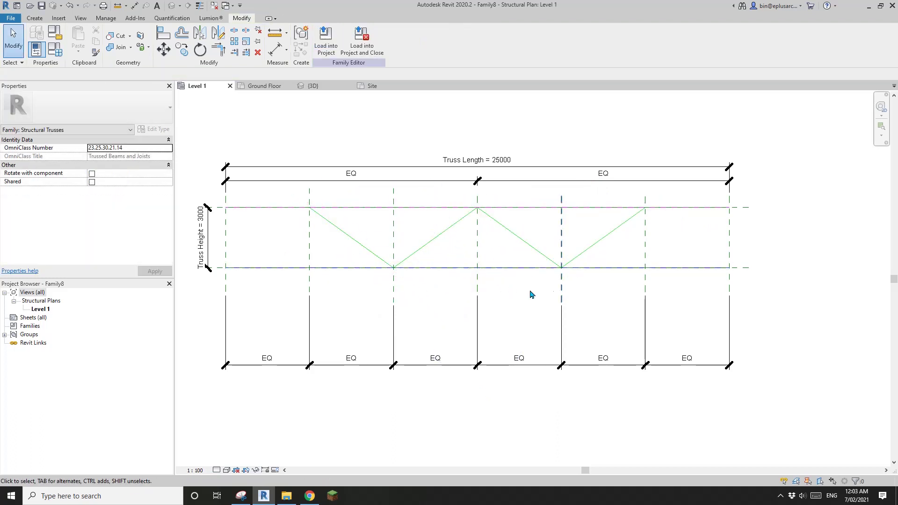
- Load the revised truss family into the project, overwriting the existing version
{"action": "scroll", "coordinate": [531, 294], "scroll_direction": "down", "scroll_amount": 2}
{"action": "middle_click_drag", "start_coordinate": [510, 288], "coordinate": [510, 289]}
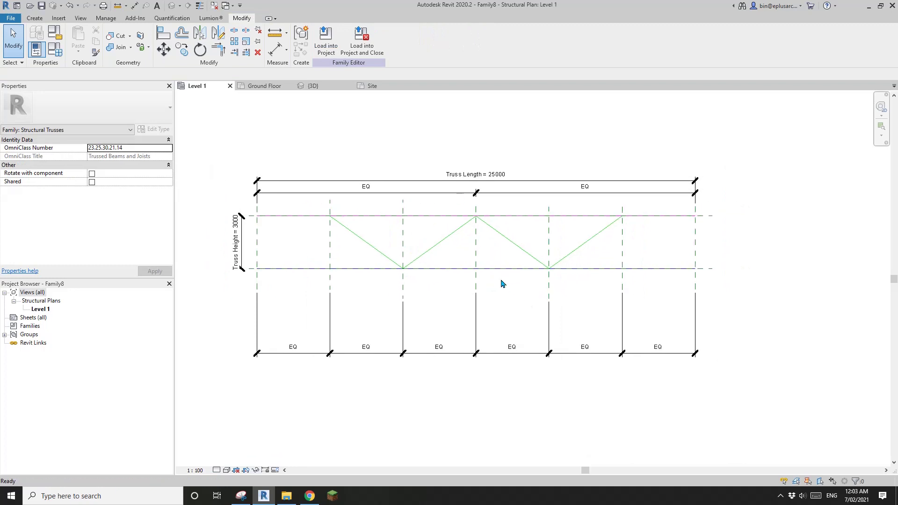
{"action": "left_click", "coordinate": [326, 40]}
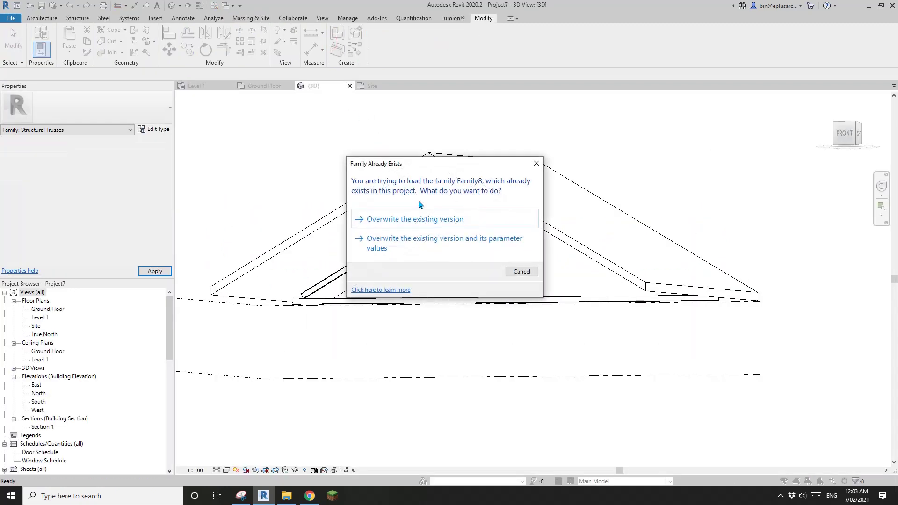
- Lower the roof's ridge to a slope of about 17°, then raise it to about 28°
{"action": "middle_click_drag", "start_coordinate": [706, 151], "coordinate": [693, 244], "text": "shift"}
{"action": "left_click", "coordinate": [627, 242]}
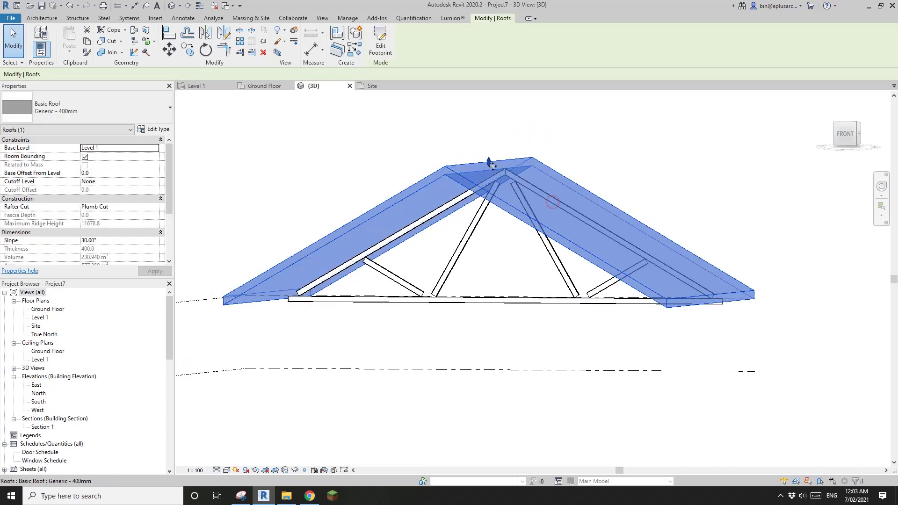
{"action": "left_click_drag", "start_coordinate": [492, 190], "coordinate": [496, 188]}
{"action": "middle_click_drag", "start_coordinate": [489, 192], "coordinate": [487, 216], "text": "shift"}
{"action": "left_click_drag", "start_coordinate": [486, 226], "coordinate": [487, 228]}
{"action": "scroll", "coordinate": [504, 257], "scroll_direction": "up", "scroll_amount": 2}
{"action": "middle_click_drag", "start_coordinate": [505, 257], "coordinate": [519, 286], "text": "shift"}
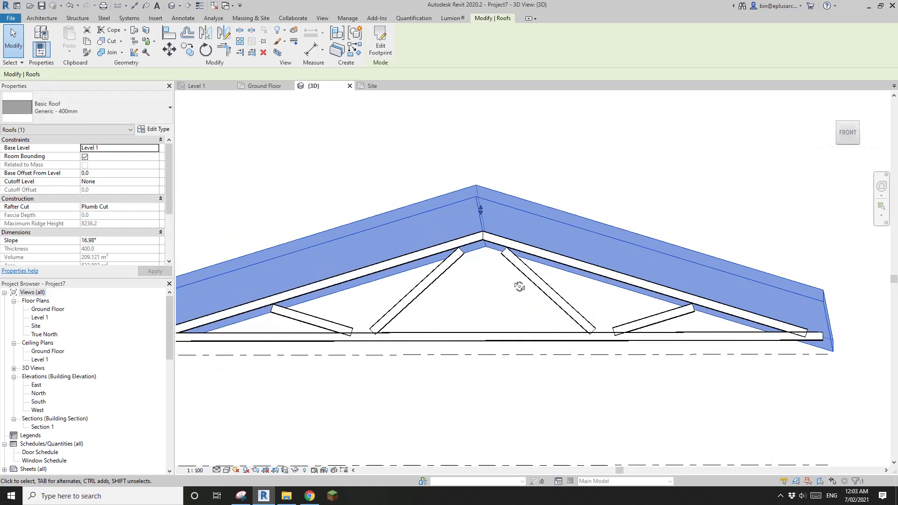
{"action": "left_click_drag", "start_coordinate": [484, 210], "coordinate": [487, 145]}
{"action": "middle_click_drag", "start_coordinate": [487, 145], "coordinate": [534, 201], "text": "shift"}
- Edit the roof footprint, set the right sloped edge to 15° and finish the sketch
{"action": "middle_click_drag", "start_coordinate": [695, 296], "coordinate": [661, 314], "text": "shift"}
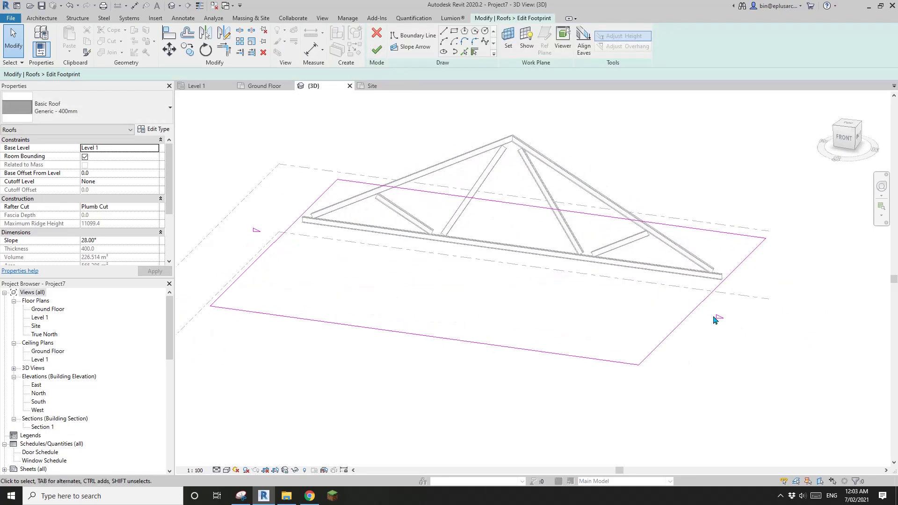
{"action": "left_click", "coordinate": [707, 301]}
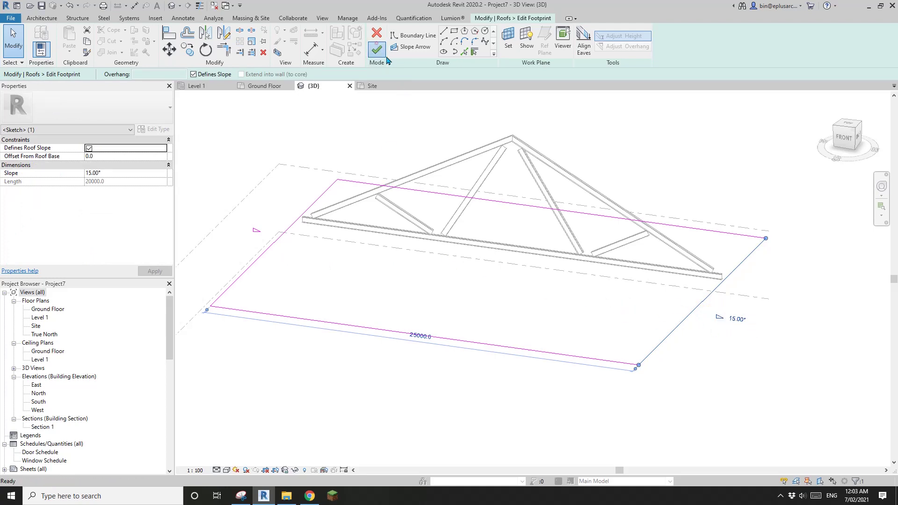
{"action": "middle_click_drag", "start_coordinate": [489, 248], "coordinate": [563, 186], "text": "shift"}
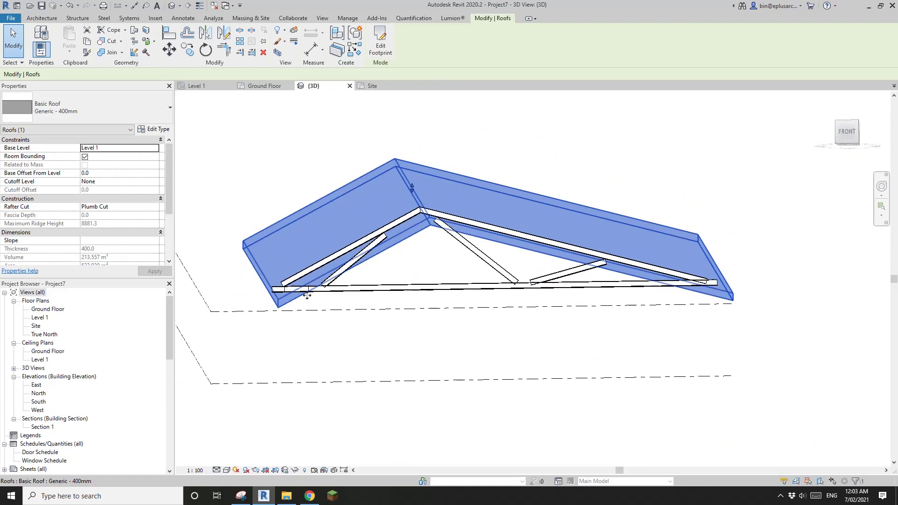
{"action": "middle_click_drag", "start_coordinate": [314, 295], "coordinate": [448, 307], "text": "shift"}
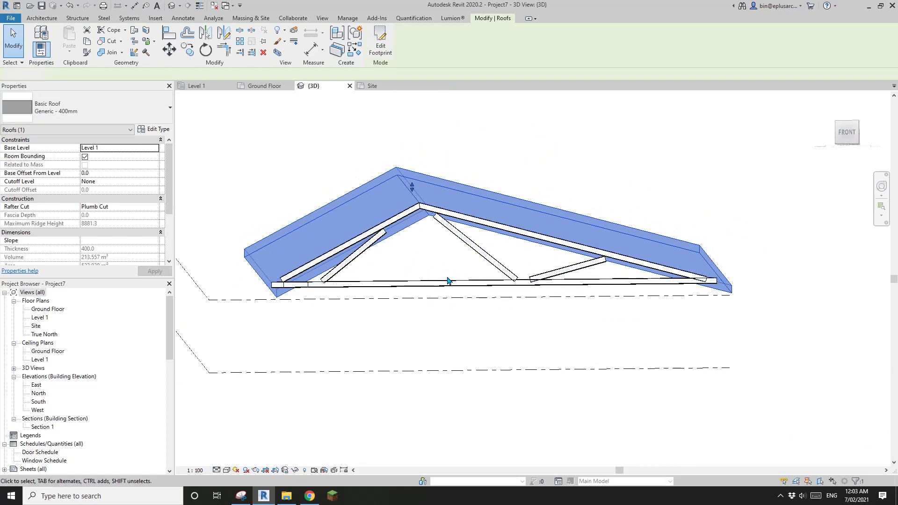
{"action": "key", "text": "Escape"}
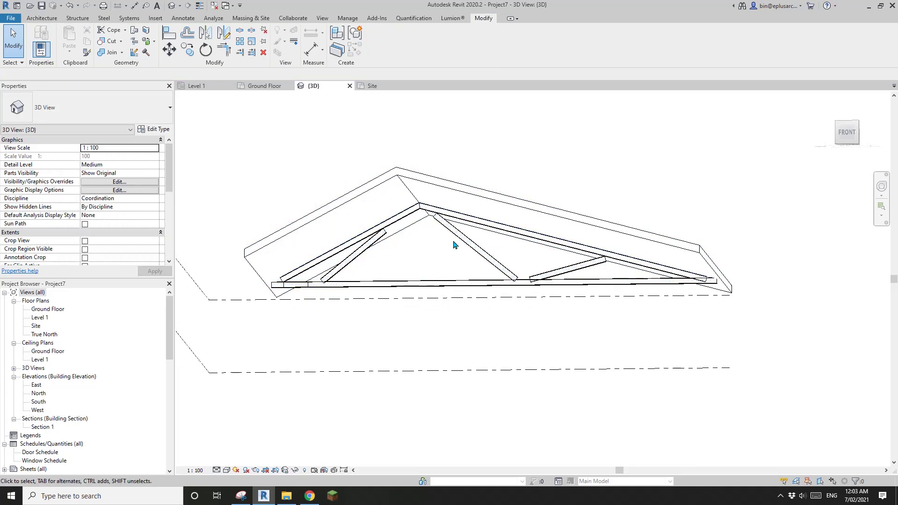
- Undo the slope change made to one side of the roof
{"action": "scroll", "coordinate": [453, 245], "scroll_direction": "up", "scroll_amount": 3}
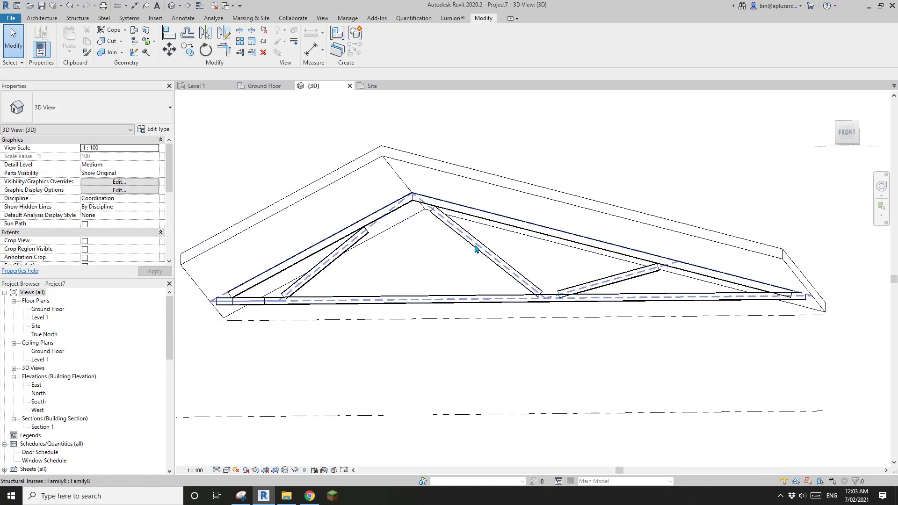
{"action": "middle_click_drag", "start_coordinate": [454, 228], "coordinate": [420, 198], "text": "shift"}
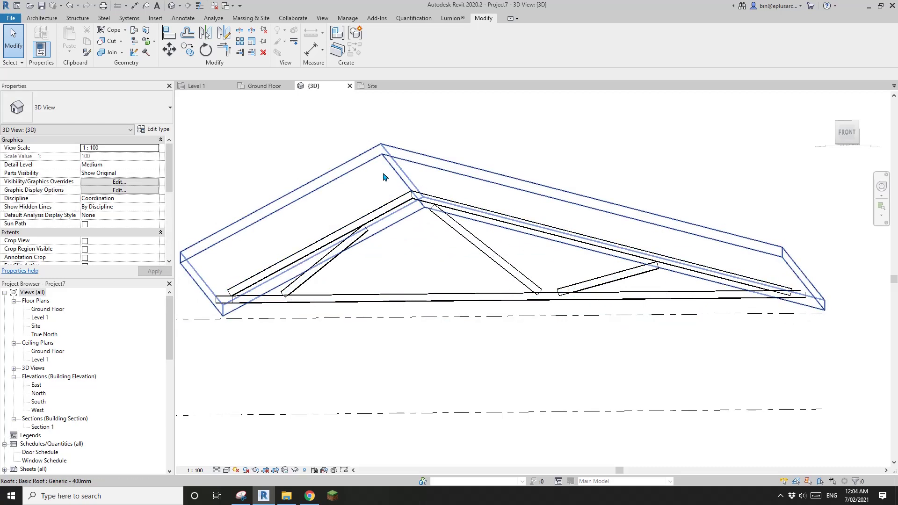
{"action": "middle_click_drag", "start_coordinate": [425, 166], "coordinate": [475, 235], "text": "shift"}
{"action": "scroll", "coordinate": [493, 196], "scroll_direction": "down", "scroll_amount": 2}
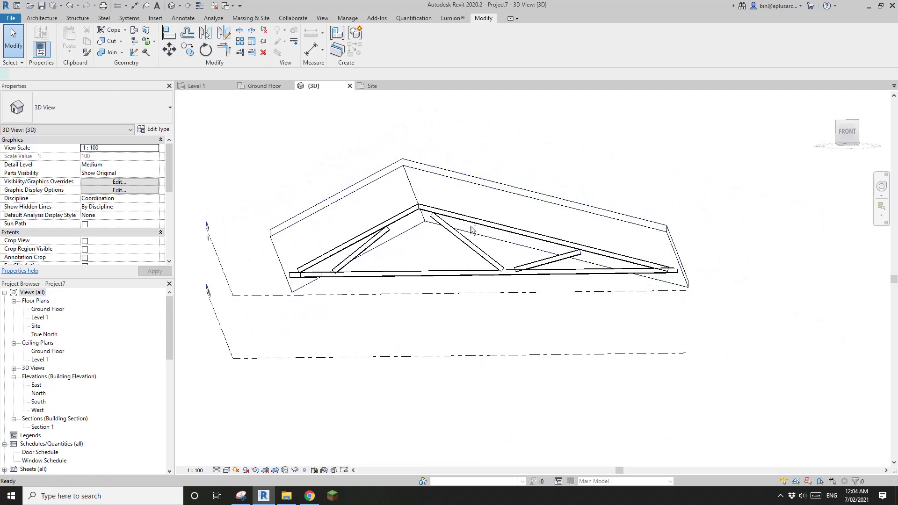
{"action": "double_click", "coordinate": [471, 230]}
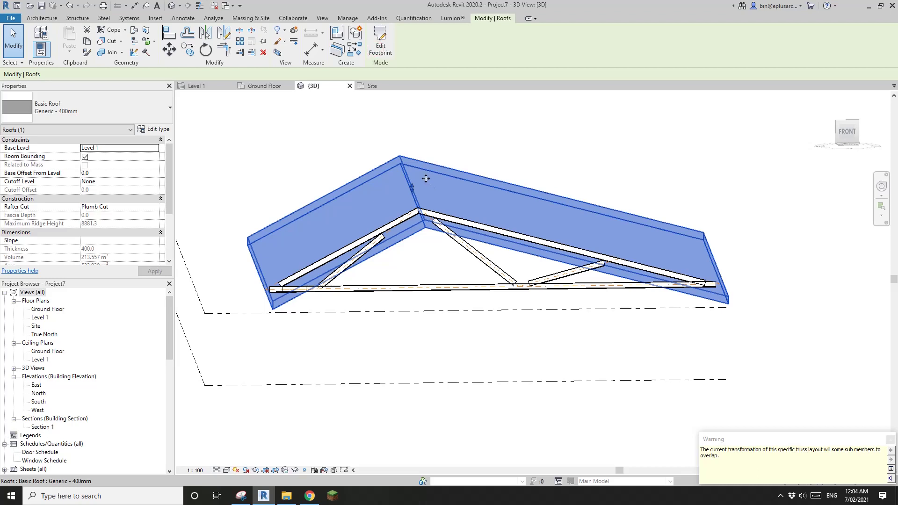
{"action": "double_click", "coordinate": [427, 183]}
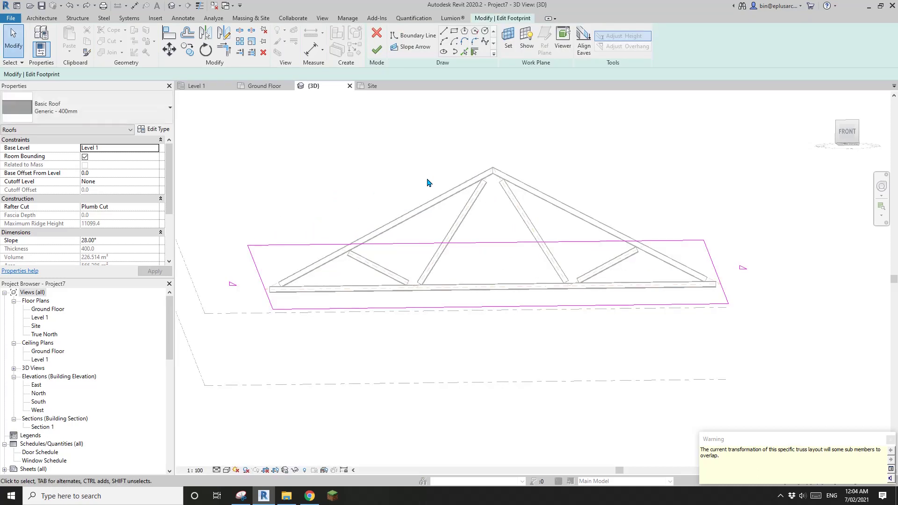
{"action": "key", "text": "ctrl+z"}
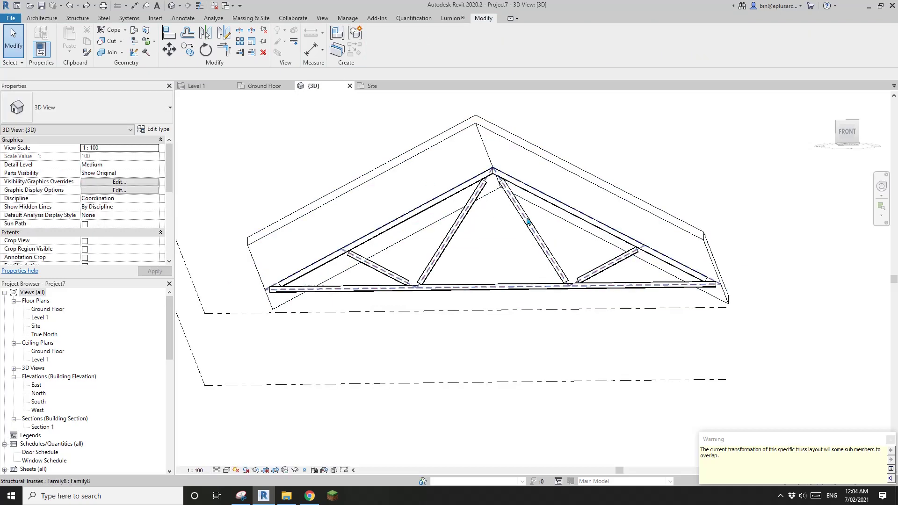
- Lower the roof's ridge to a slope of about 15°, then raise it to about 27°
{"action": "mouse_move", "coordinate": [527, 219]}
{"action": "middle_mouse_down"}
{"action": "mouse_move", "coordinate": [517, 236]}
{"action": "mouse_move", "coordinate": [281, 310]}
{"action": "mouse_move", "coordinate": [484, 209]}
{"action": "middle_mouse_up"}
{"action": "left_click", "coordinate": [473, 275]}
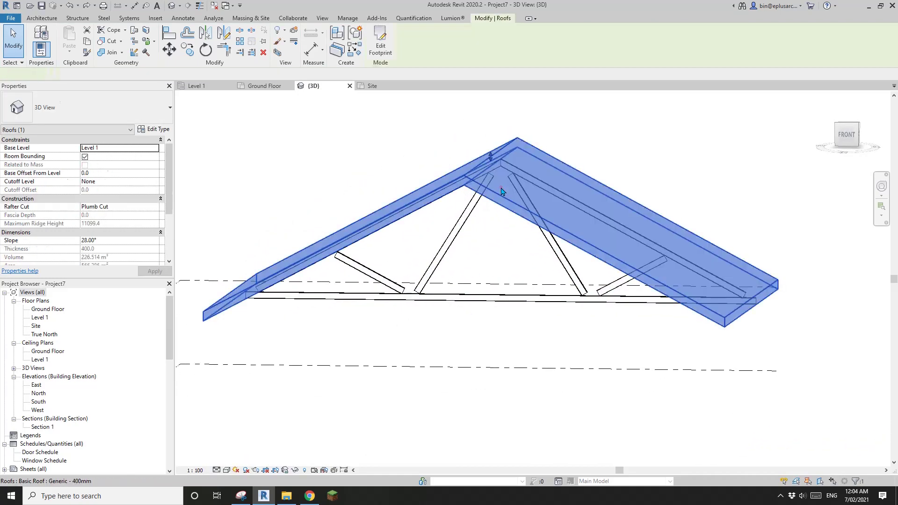
{"action": "middle_click_drag", "start_coordinate": [472, 275], "coordinate": [471, 241], "text": "shift"}
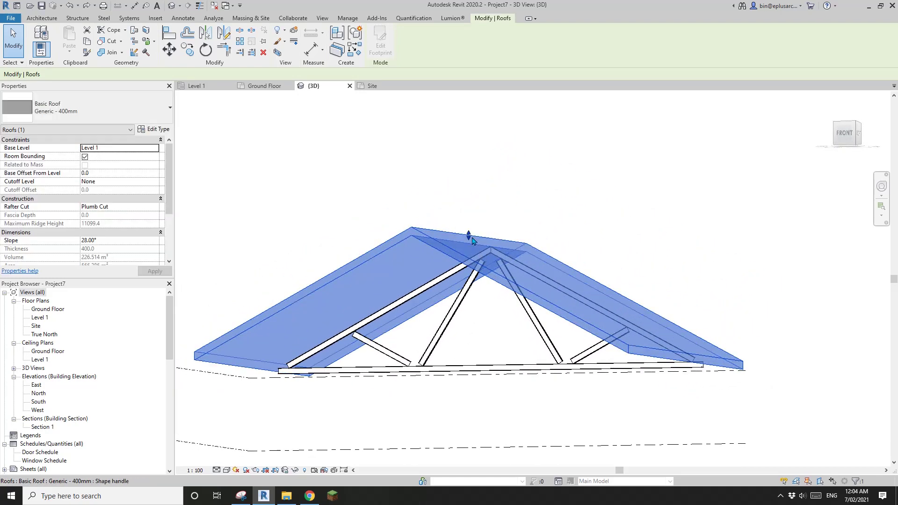
{"action": "left_click_drag", "start_coordinate": [474, 274], "coordinate": [469, 309]}
{"action": "middle_click_drag", "start_coordinate": [469, 309], "coordinate": [489, 293], "text": "shift"}
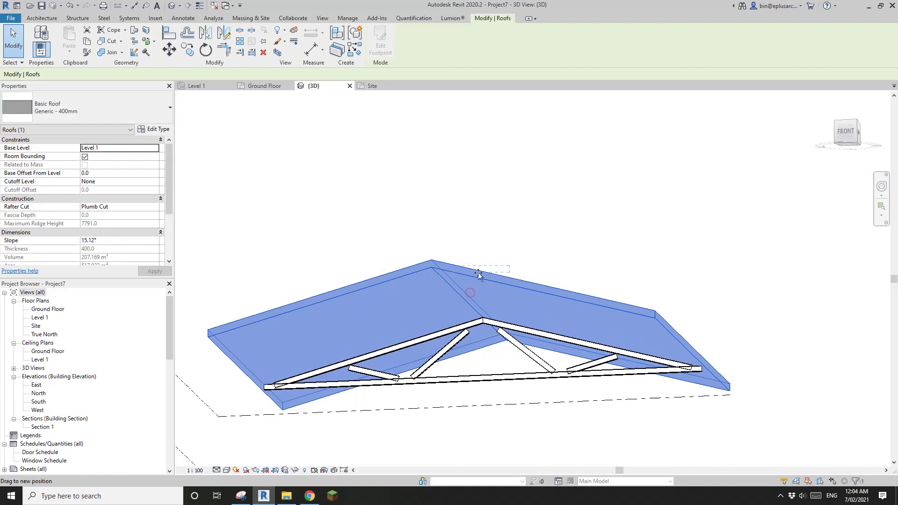
{"action": "left_click_drag", "start_coordinate": [478, 276], "coordinate": [471, 240]}
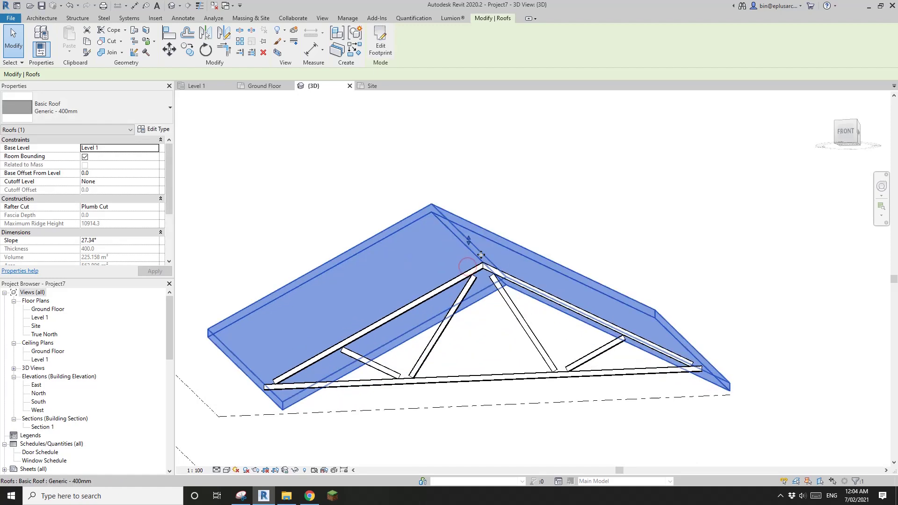
{"action": "middle_click_drag", "start_coordinate": [472, 241], "coordinate": [489, 296], "text": "shift"}
{"action": "key", "text": "Escape"}
{"action": "scroll", "coordinate": [514, 305], "scroll_direction": "up", "scroll_amount": 1}
{"action": "left_click", "coordinate": [474, 309]}
{"action": "key", "text": "Escape"}
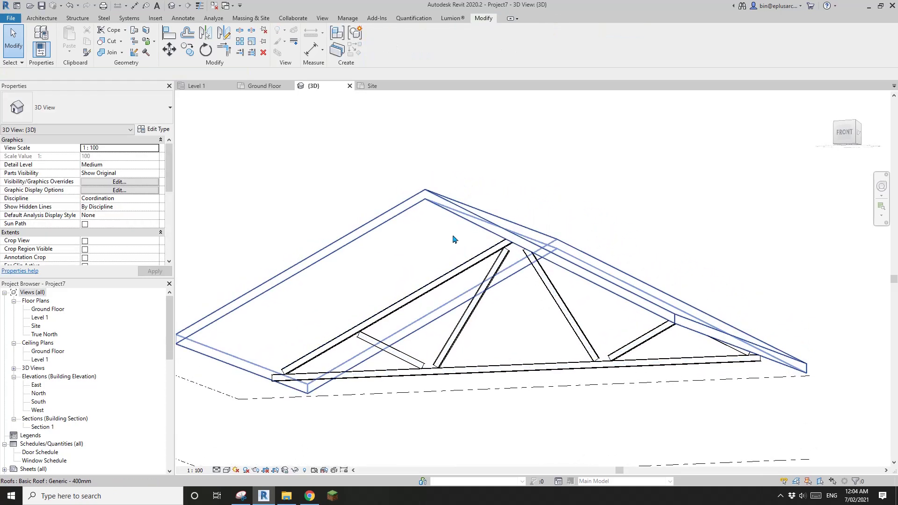
{"action": "left_click", "coordinate": [455, 237]}
{"action": "scroll", "coordinate": [455, 237], "scroll_direction": "down", "scroll_amount": 1}
{"action": "middle_click_drag", "start_coordinate": [472, 244], "coordinate": [476, 277], "text": "shift"}
{"action": "scroll", "coordinate": [476, 277], "scroll_direction": "up", "scroll_amount": 1}
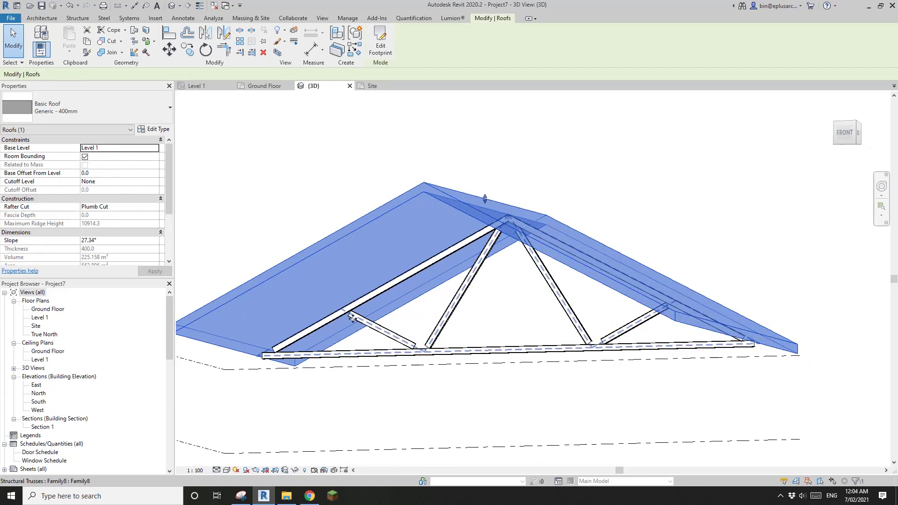